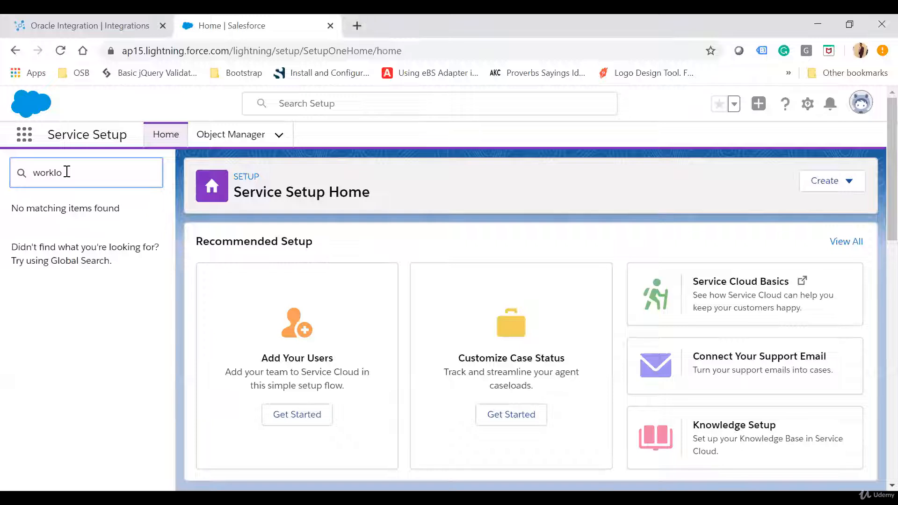
# Search the setup options for "workflow" and open the Workflow Rules page.
pyautogui.press('BackSpace')
pyautogui.press('BackSpace')
pyautogui.write('flow')
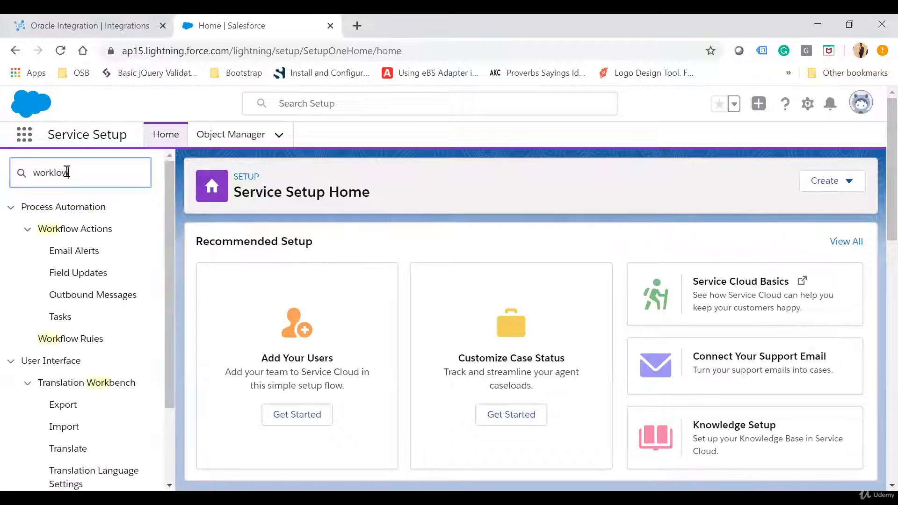
pyautogui.press('BackSpace')
pyautogui.press('BackSpace')
pyautogui.press('BackSpace')
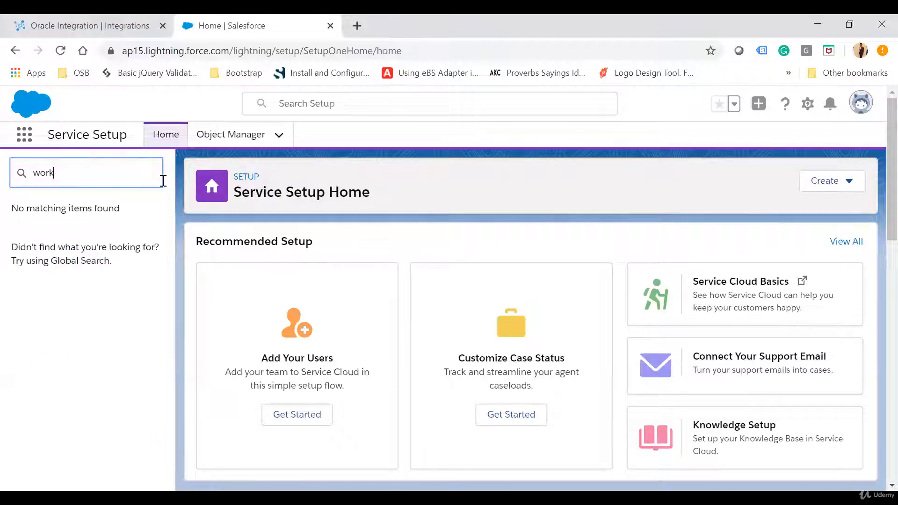
pyautogui.write('flow')
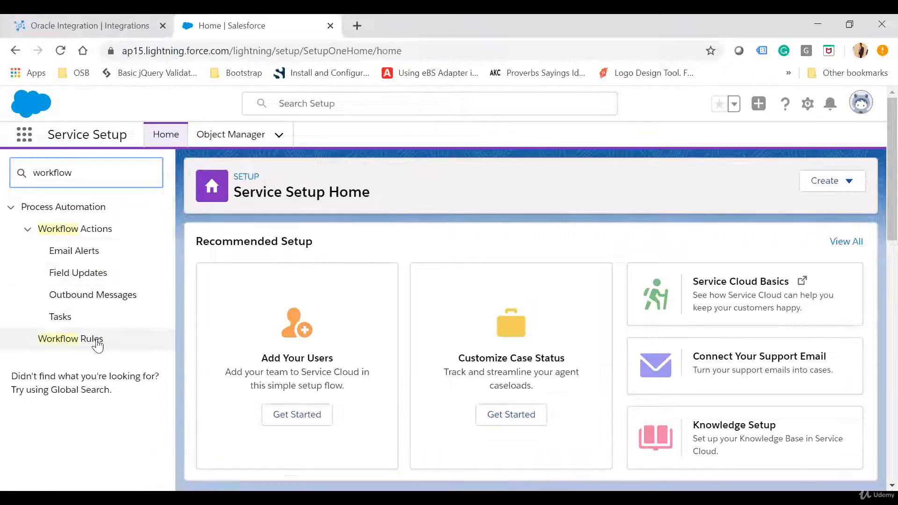
pyautogui.click(70, 339)
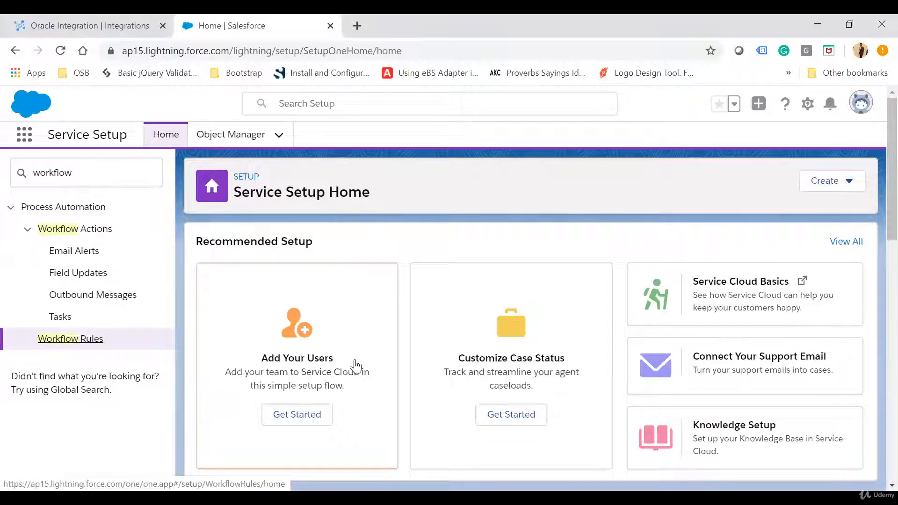
pyautogui.click(87, 343)
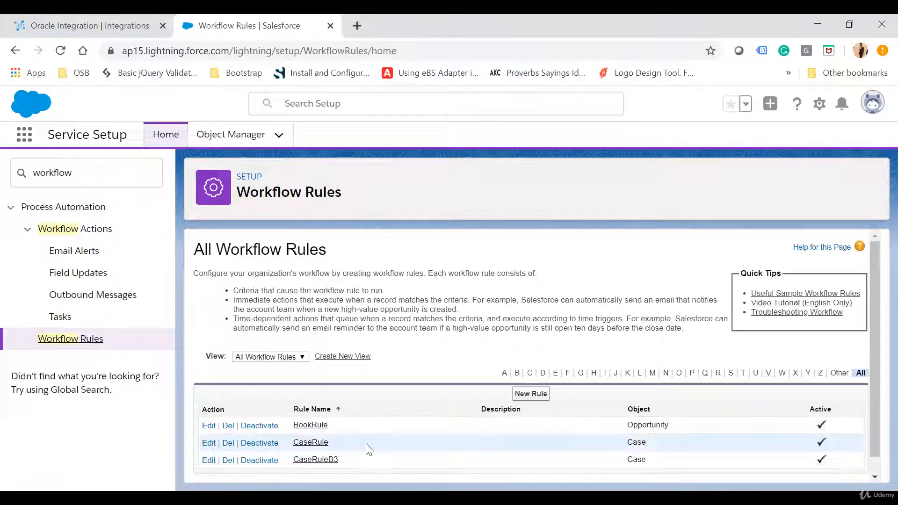
# Start a new workflow rule for the Opportunity object and proceed to its configuration.
pyautogui.click(540, 395)
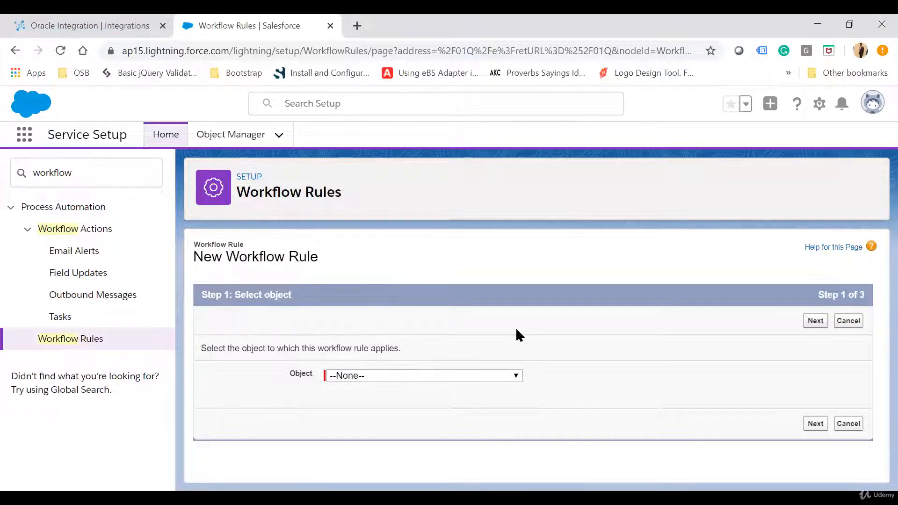
pyautogui.click(391, 381)
pyautogui.write('opp')
pyautogui.press('Return')
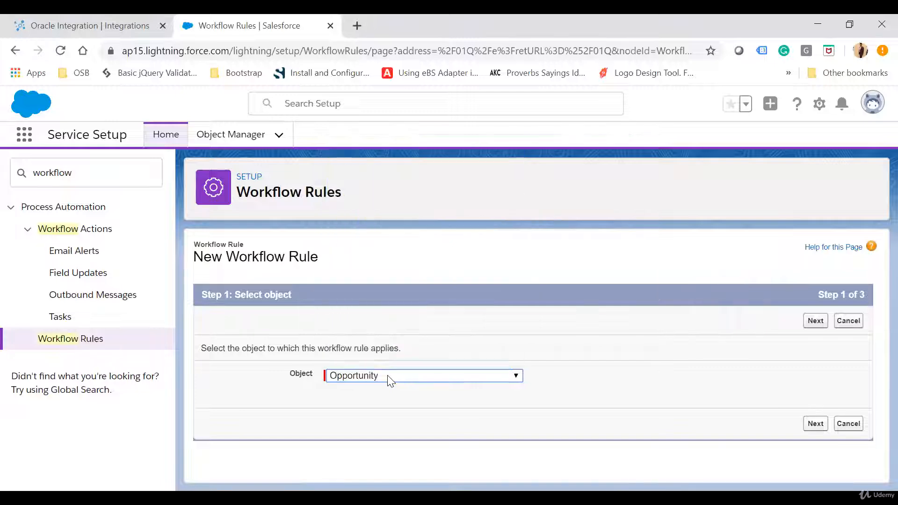
pyautogui.click(815, 321)
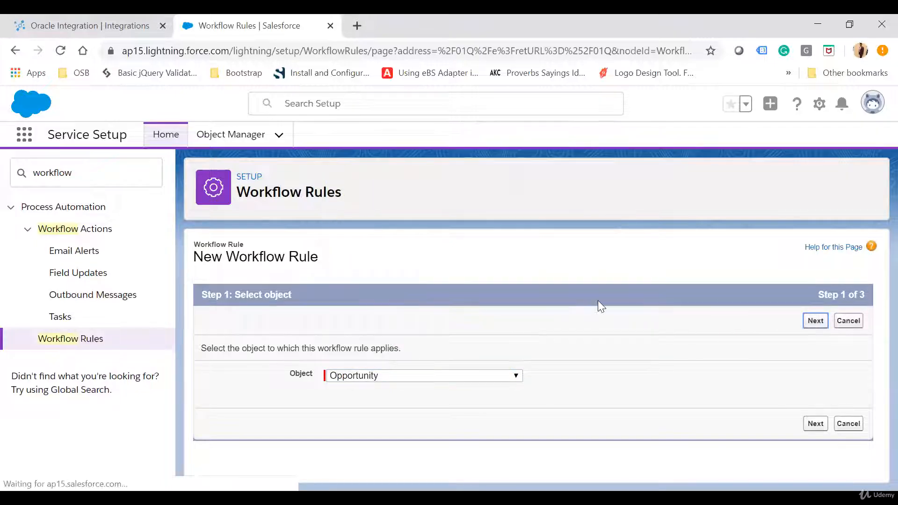
# Name the workflow rule LearningOppRule.
pyautogui.scroll(-2, 598, 301)
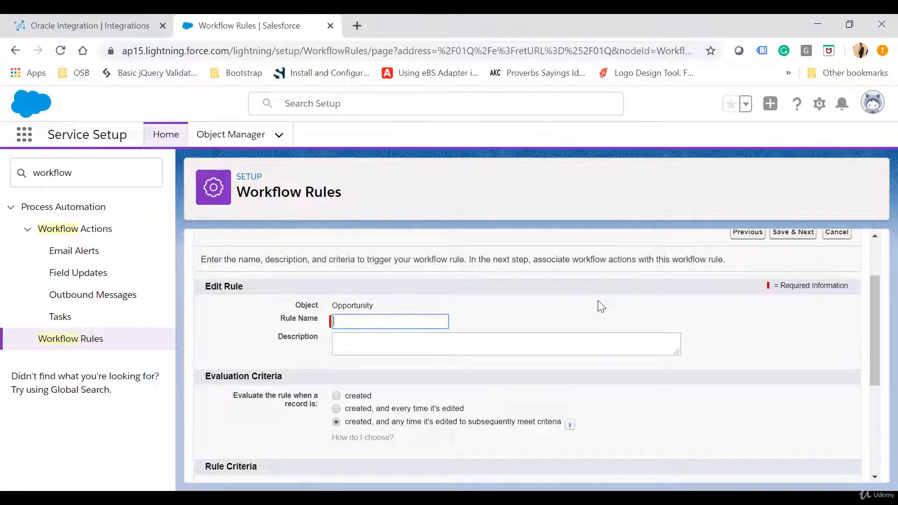
pyautogui.write('LearningOppRu')
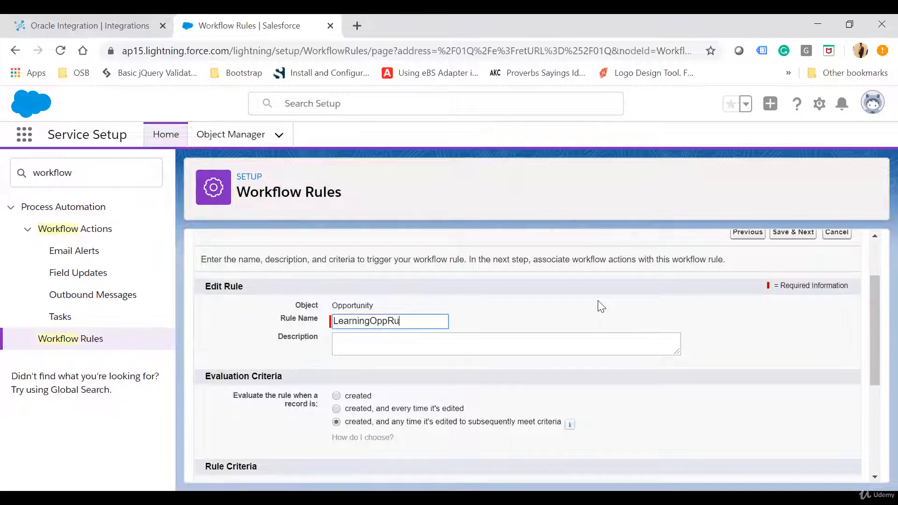
pyautogui.press('Tab')
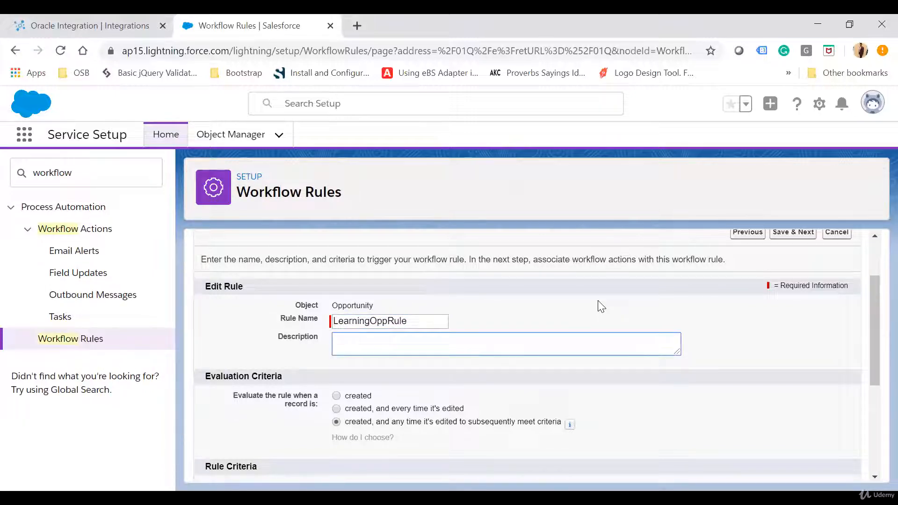
# Set the rule criteria to Opportunity: Stage equals Prospecting, then save and continue to the workflow actions.
pyautogui.scroll(-1, 601, 306)
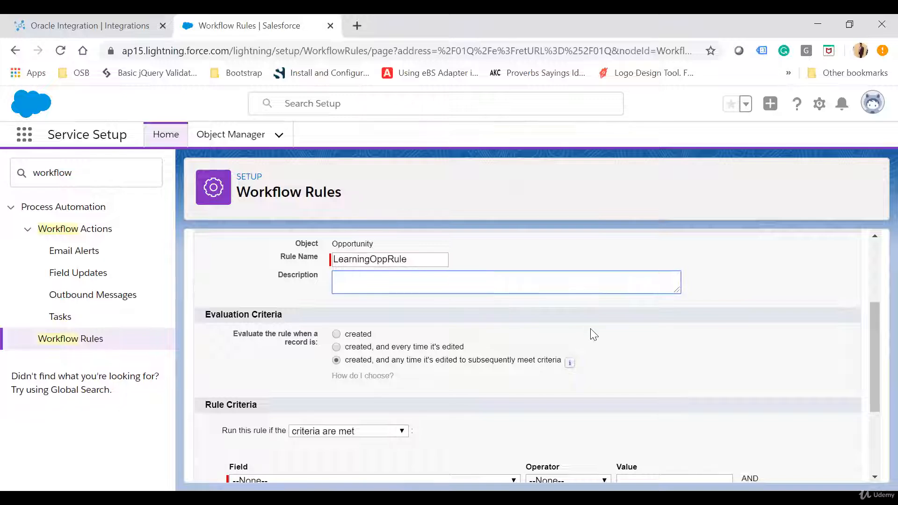
pyautogui.scroll(-1, 591, 329)
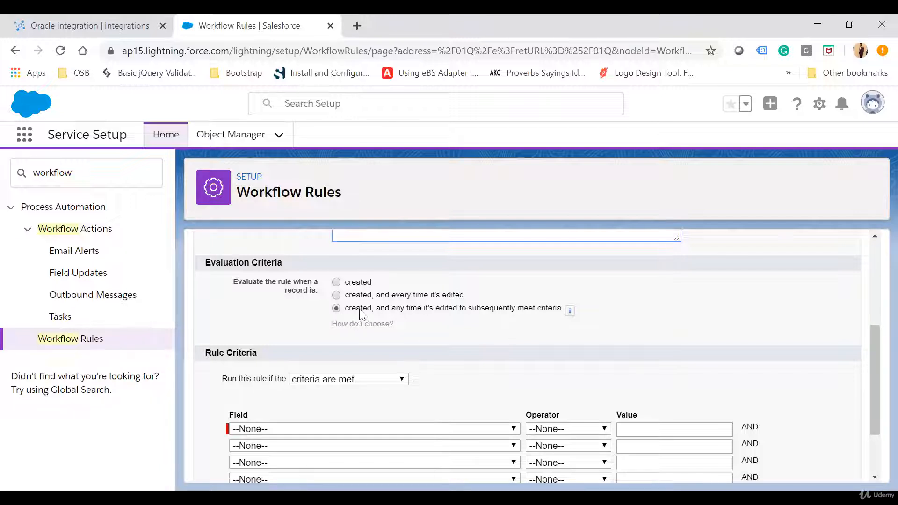
pyautogui.scroll(-1, 497, 386)
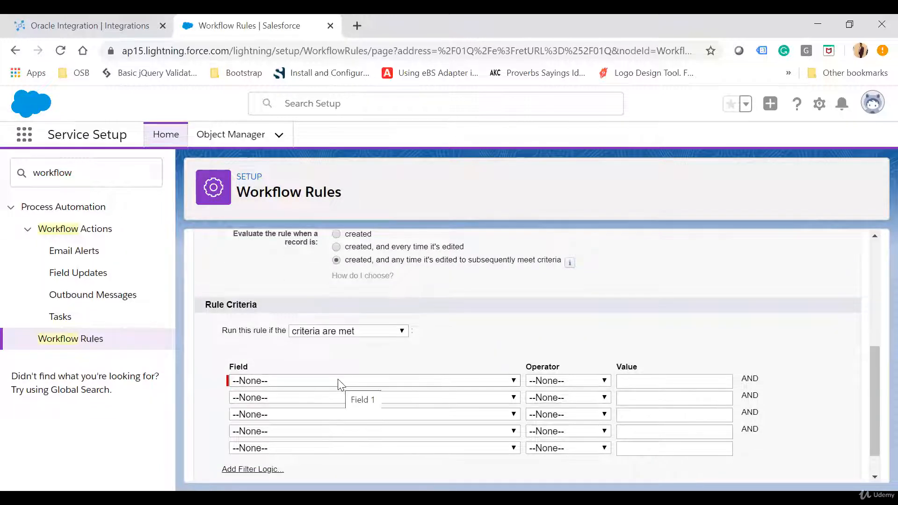
pyautogui.click(342, 381)
pyautogui.scroll(-3, 383, 281)
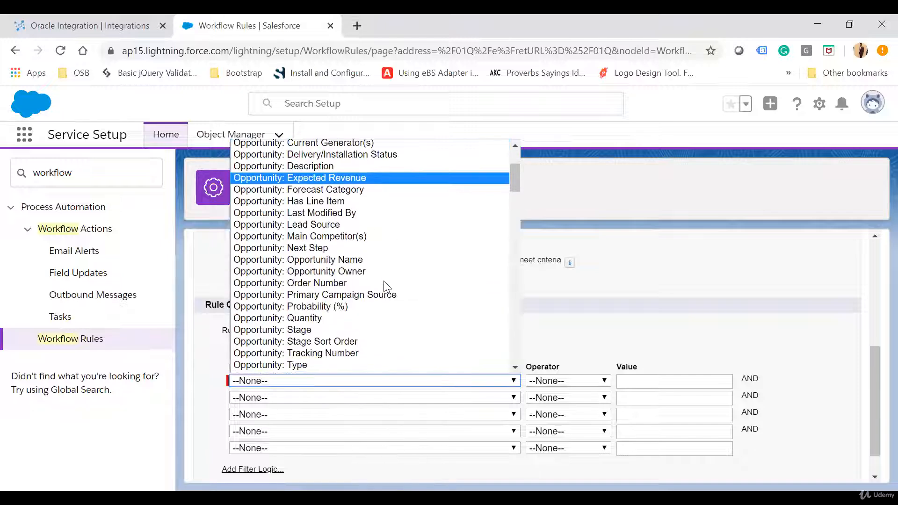
pyautogui.click(291, 332)
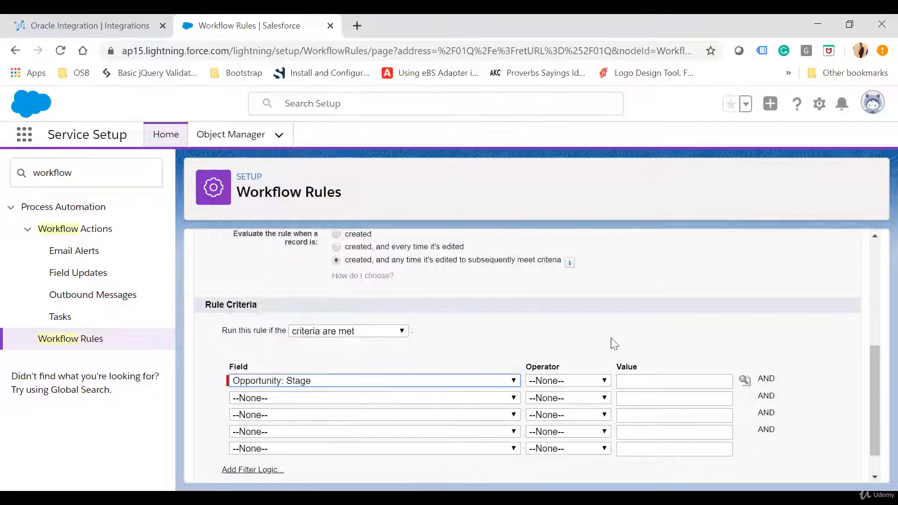
pyautogui.click(564, 382)
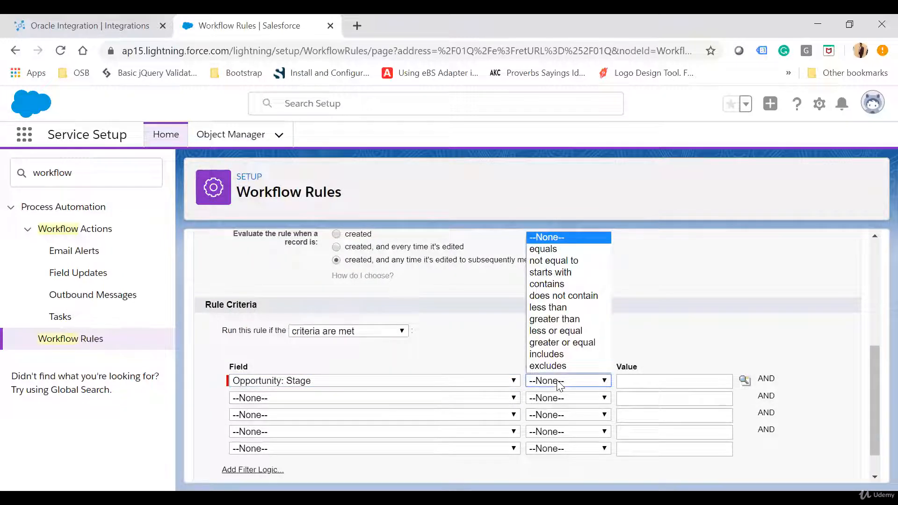
pyautogui.click(534, 249)
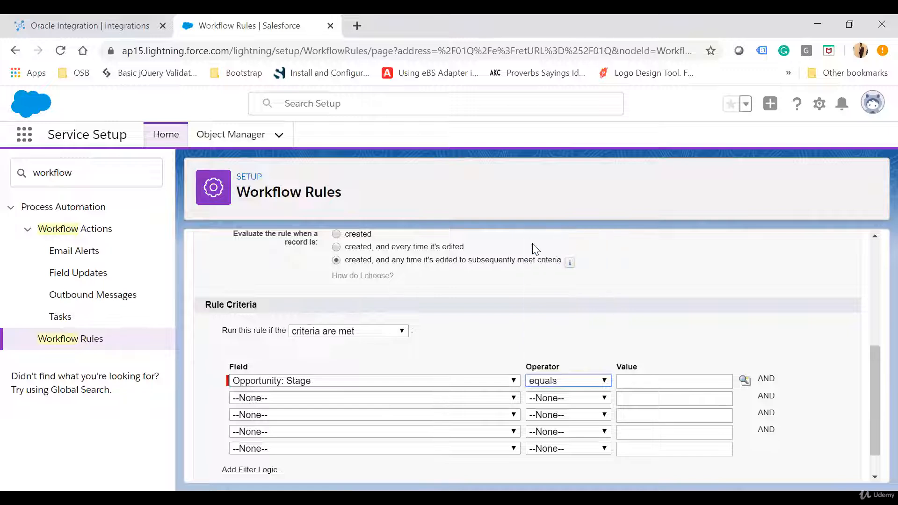
pyautogui.click(745, 381)
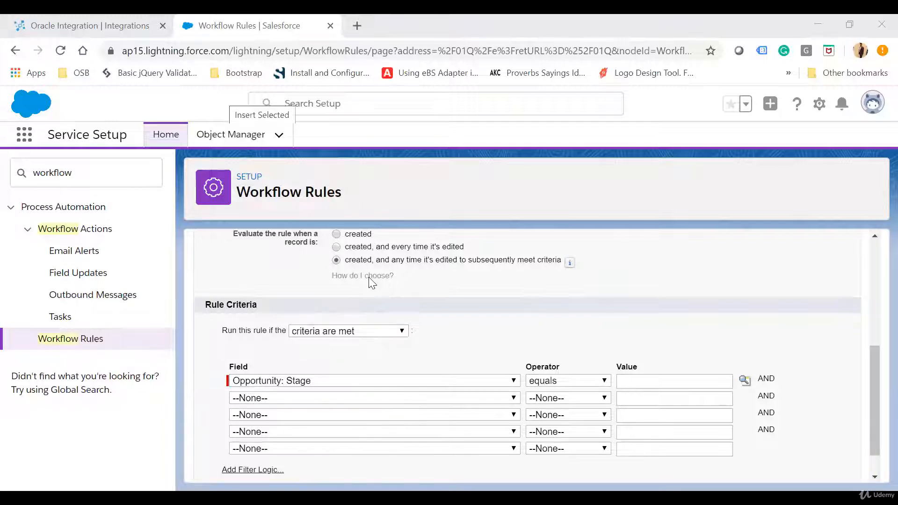
pyautogui.scroll(-2, 674, 329)
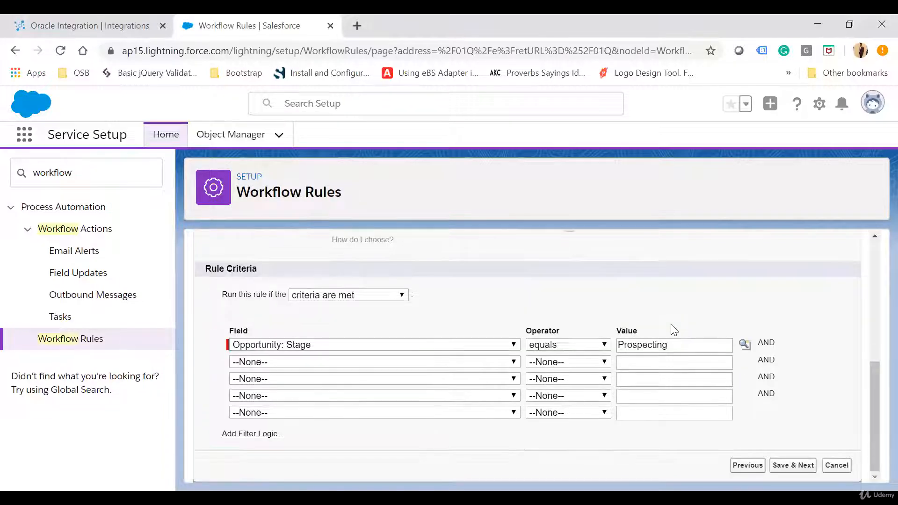
pyautogui.click(794, 465)
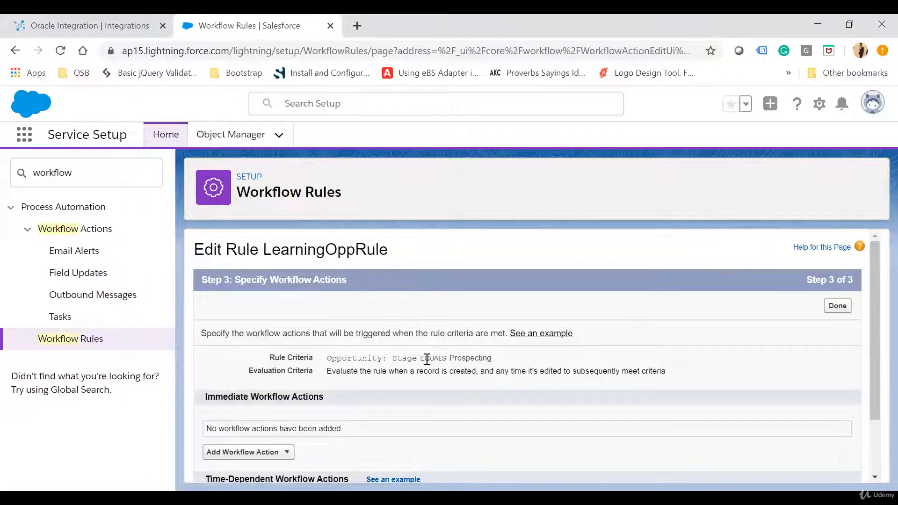
# Add a new outbound message as an immediate workflow action of the rule.
pyautogui.scroll(-1, 440, 327)
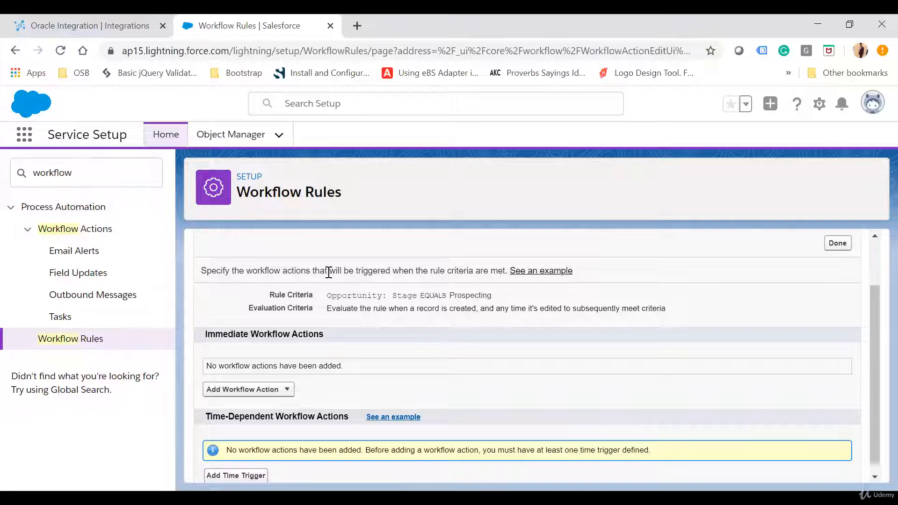
pyautogui.scroll(3, 338, 238)
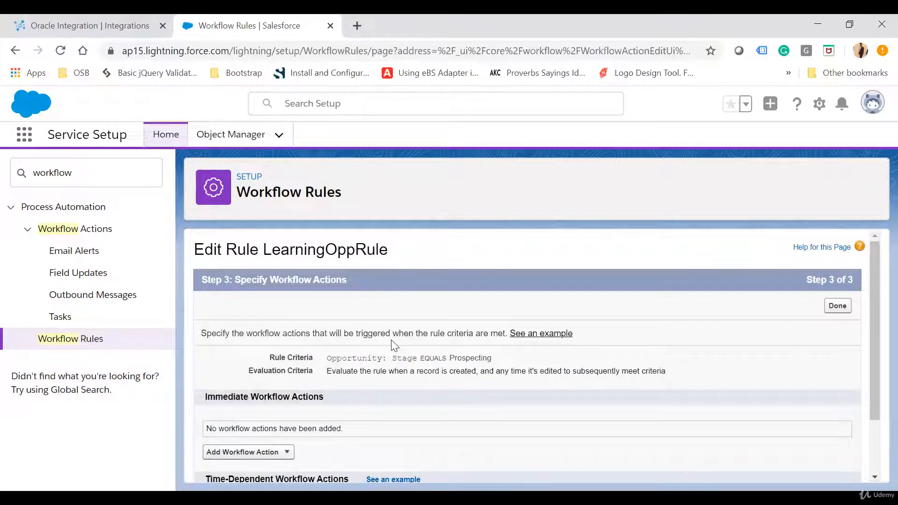
pyautogui.scroll(-2, 392, 345)
pyautogui.click(277, 383)
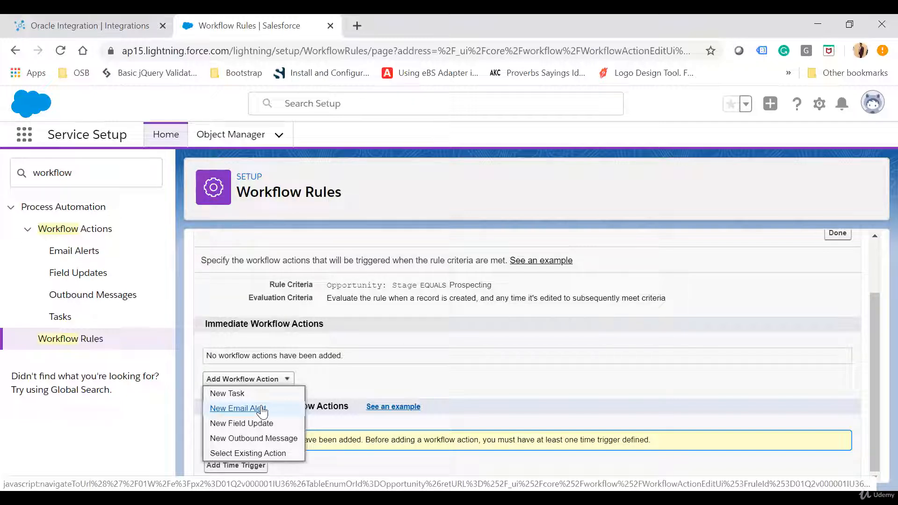
pyautogui.click(270, 440)
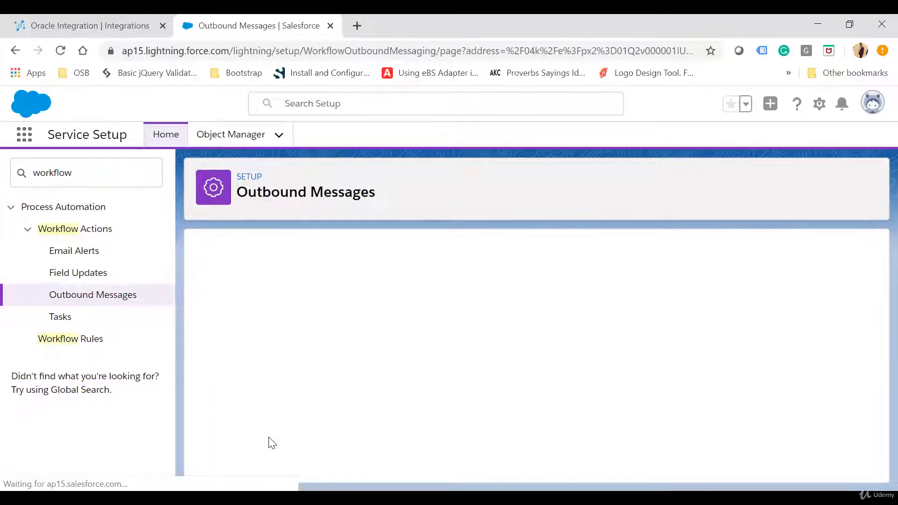
# Name the outbound message OppOutbound, with OppOutbound also as its unique name.
pyautogui.scroll(-2, 587, 305)
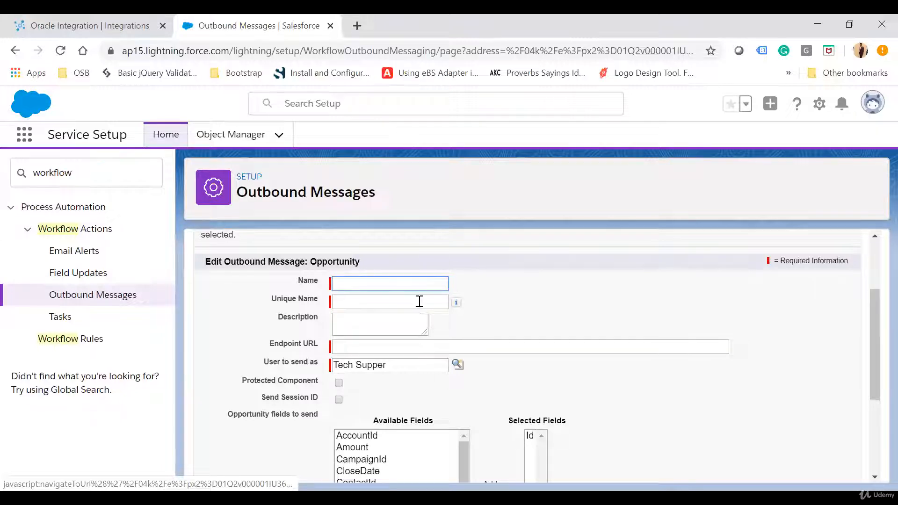
pyautogui.write('OppOutbound')
pyautogui.click(419, 302)
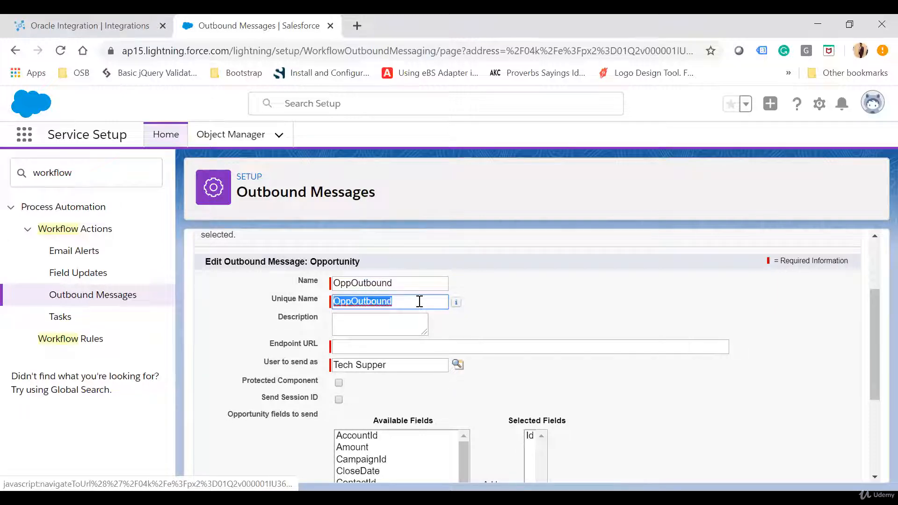
pyautogui.click(599, 332)
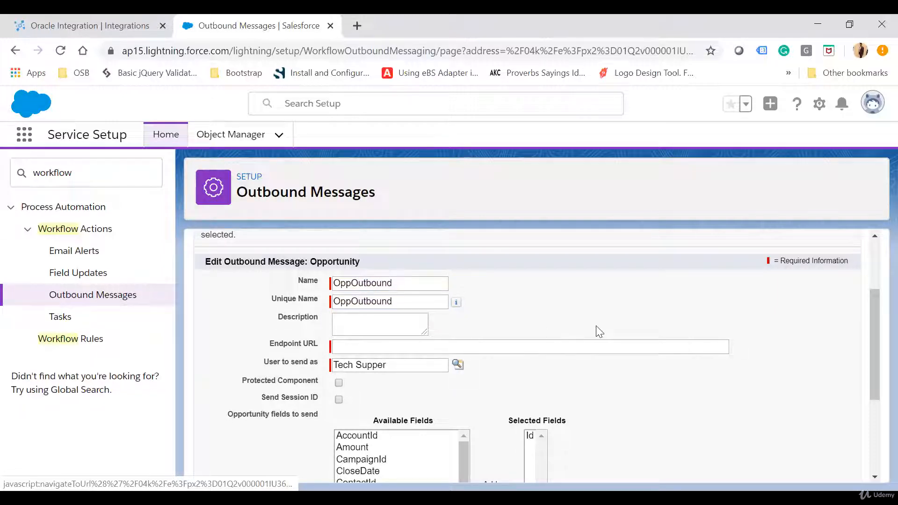
pyautogui.scroll(-1, 599, 332)
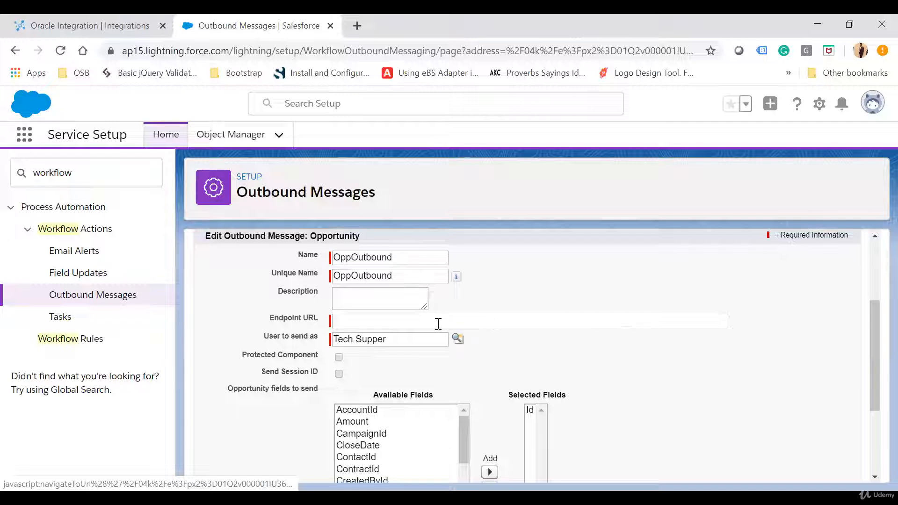
pyautogui.click(385, 323)
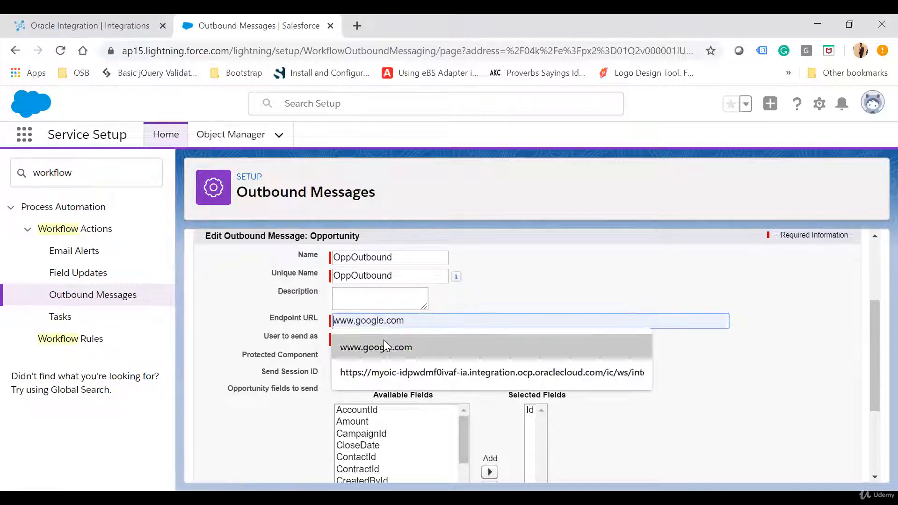
pyautogui.click(383, 340)
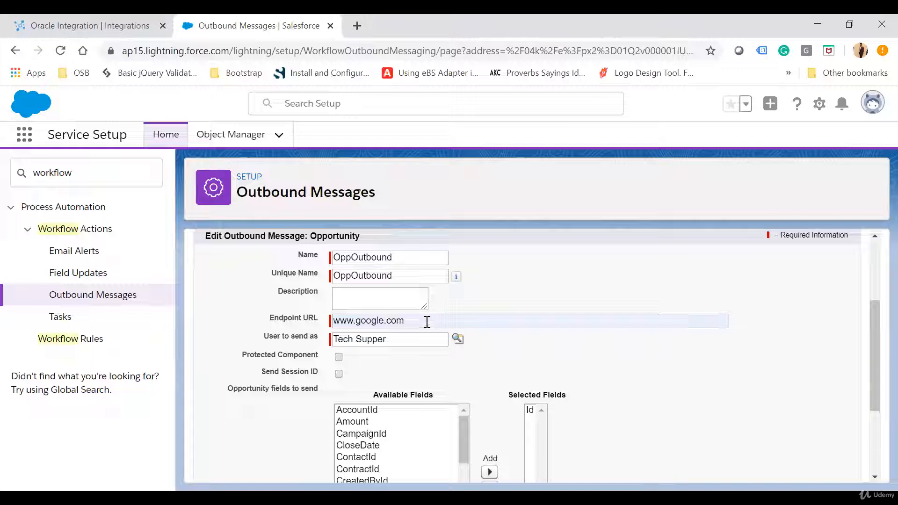
pyautogui.moveTo(403, 321); pyautogui.dragTo(296, 322)
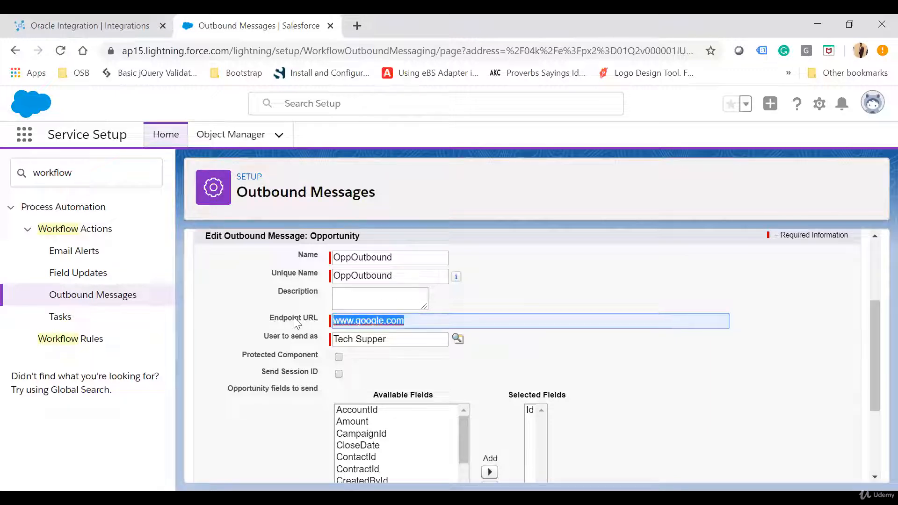
pyautogui.click(537, 305)
# Add the available opportunity fields, down to the end of the list, to the outbound message's selected fields.
pyautogui.scroll(-2, 537, 305)
pyautogui.scroll(-1, 538, 303)
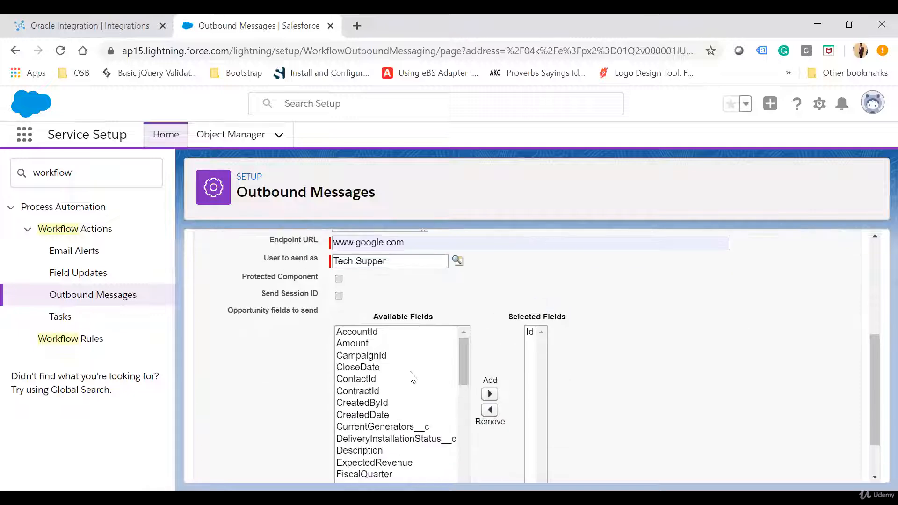
pyautogui.click(377, 380)
pyautogui.hotkey('shift', 'End')
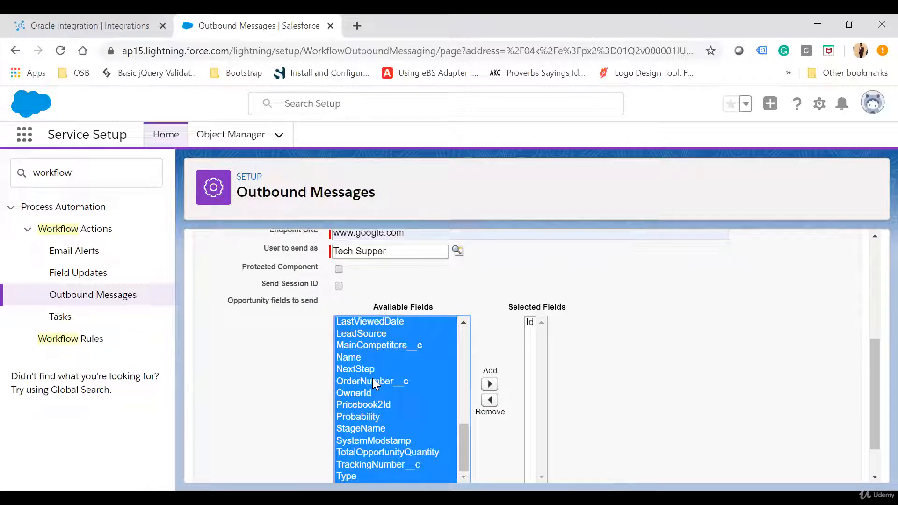
pyautogui.click(489, 384)
pyautogui.scroll(-2, 608, 370)
pyautogui.scroll(6, 617, 371)
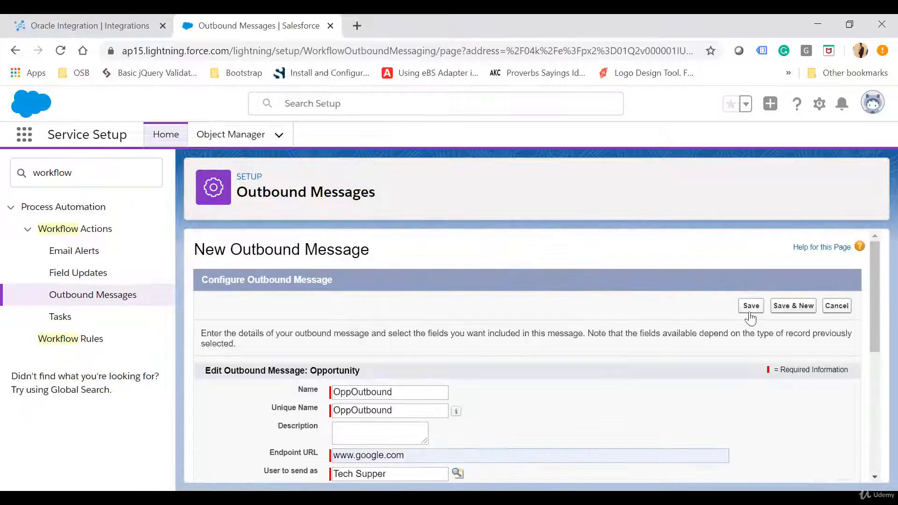
# Save the OppOutbound outbound message, discard the blank new one and return to the rule's workflow actions.
pyautogui.click(793, 306)
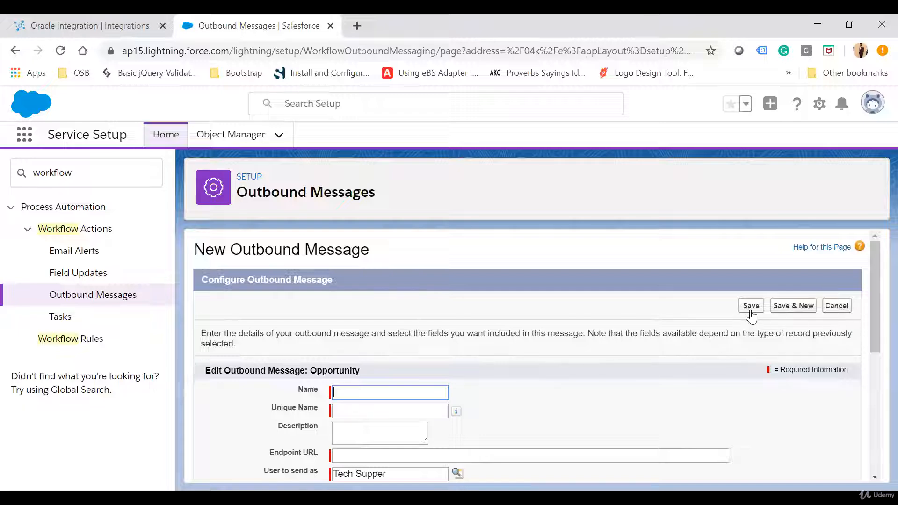
pyautogui.click(841, 307)
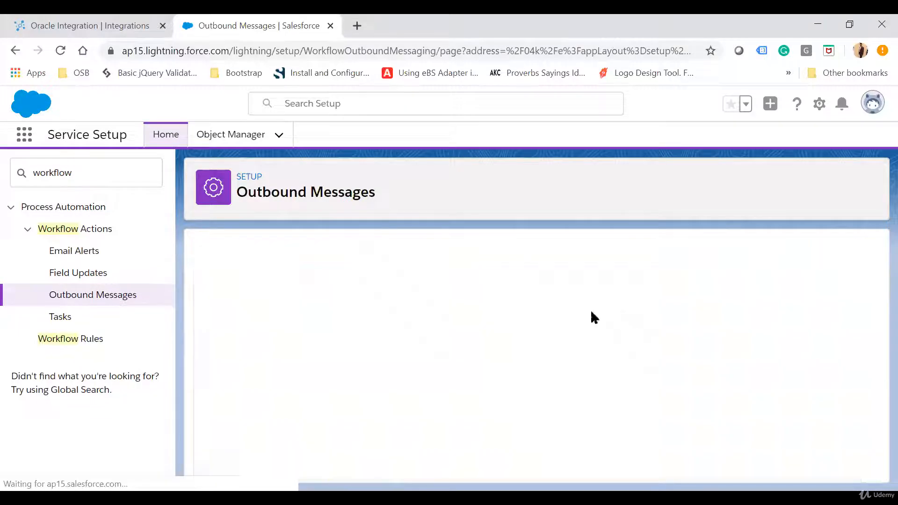
pyautogui.scroll(-1, 542, 304)
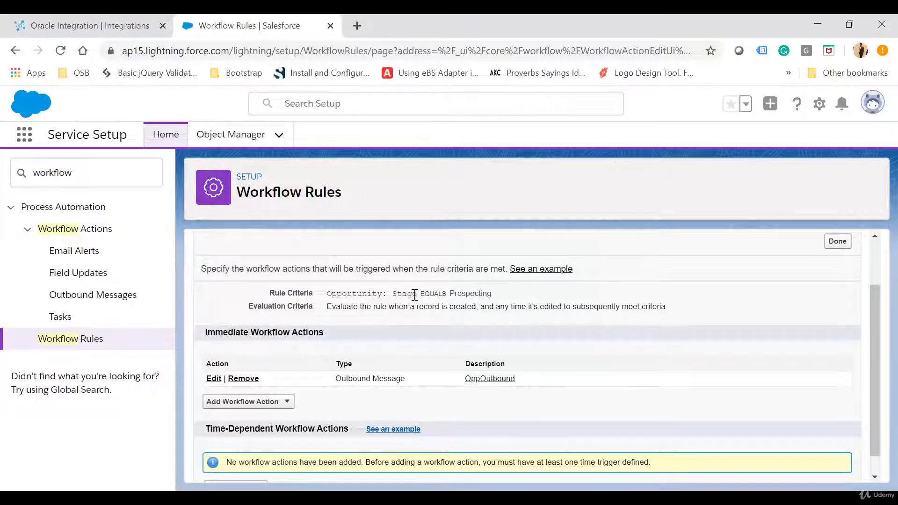
# Review the workflow rule's criteria and the settings of its OppOutbound action, leaving the settings without editing them.
pyautogui.doubleClick(358, 295)
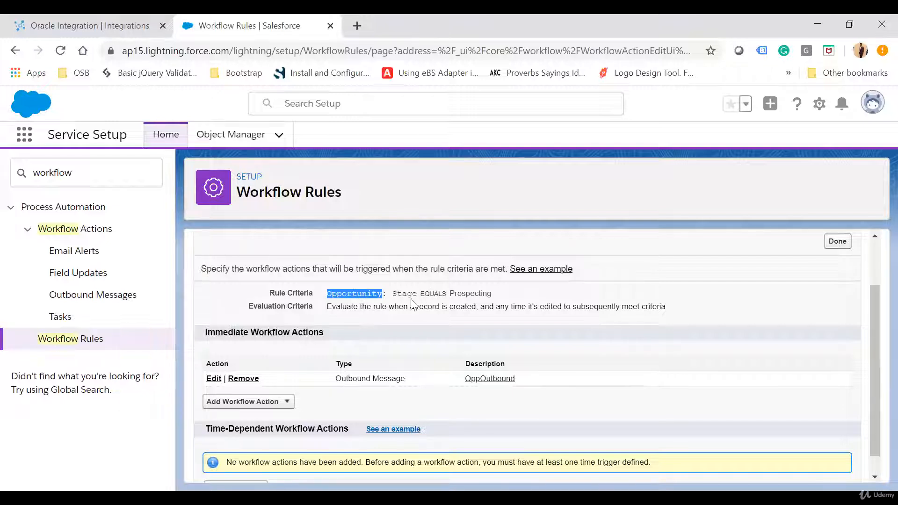
pyautogui.doubleClick(395, 293)
pyautogui.moveTo(435, 292); pyautogui.dragTo(487, 293)
pyautogui.scroll(-1, 402, 346)
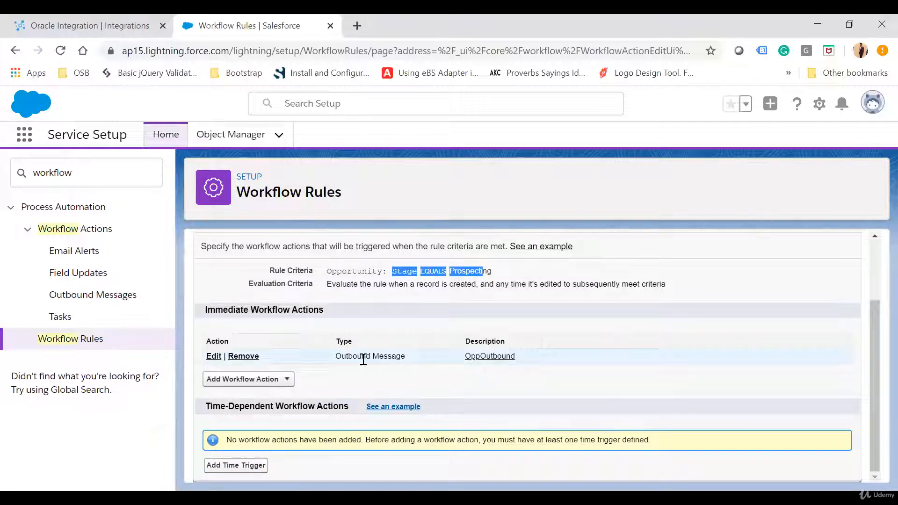
pyautogui.click(215, 357)
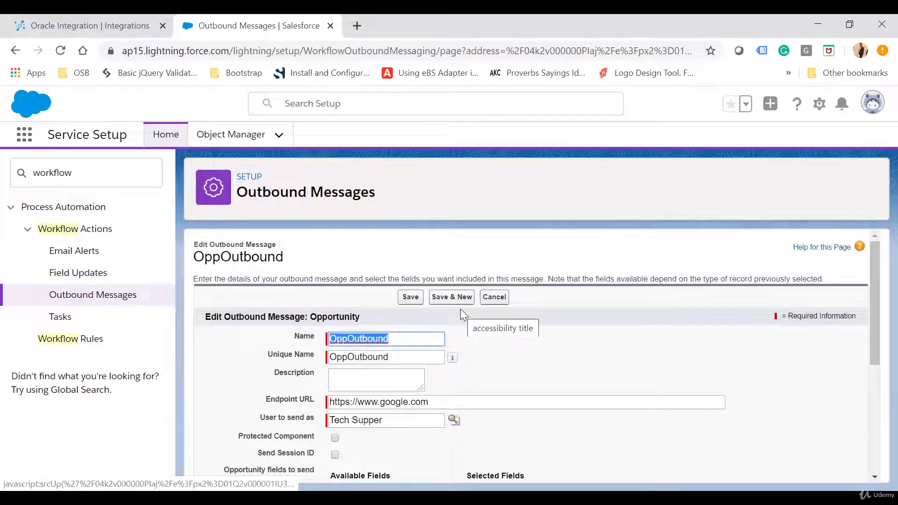
pyautogui.click(496, 298)
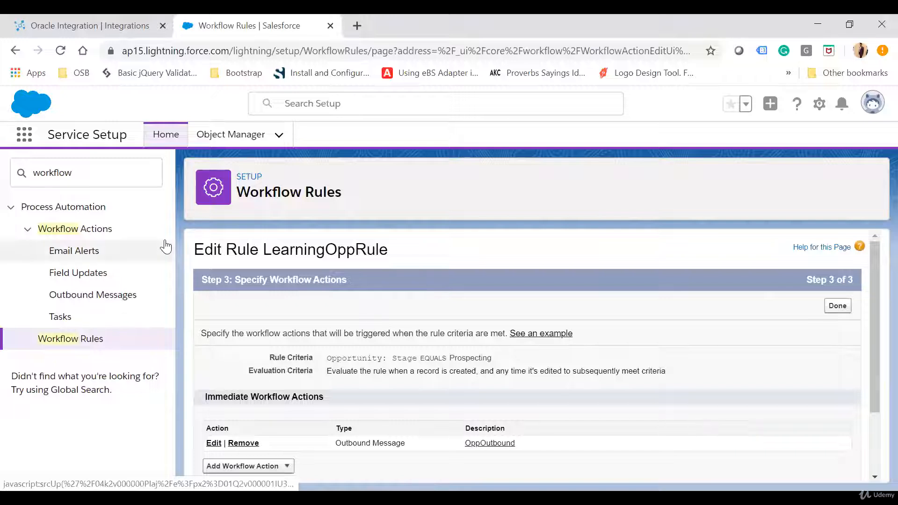
# Find the Outbound Messages page in Setup by searching for "outboun" and open the OppOutbound message's details.
pyautogui.click(103, 172)
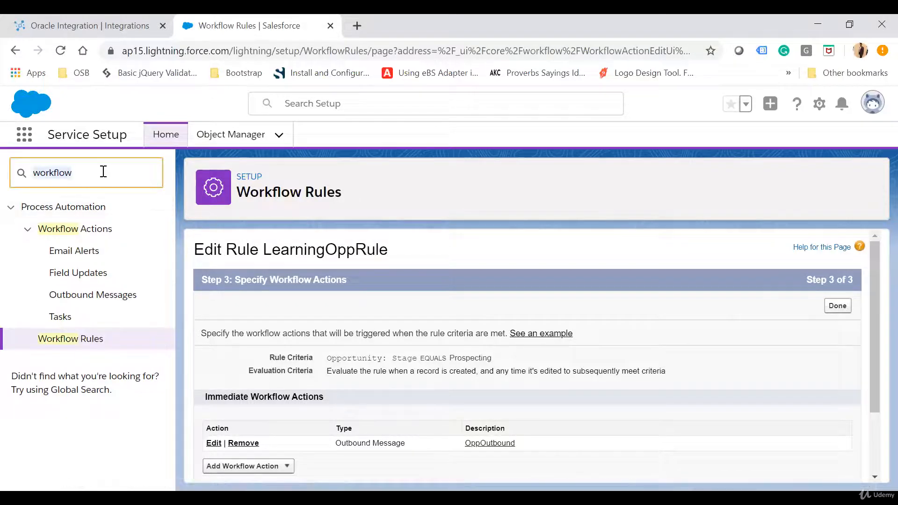
pyautogui.write('ou')
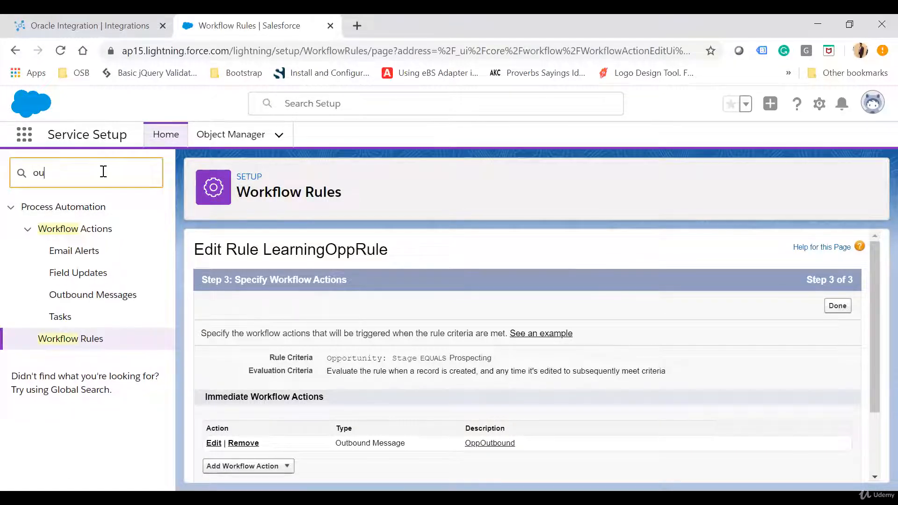
pyautogui.write('tboun')
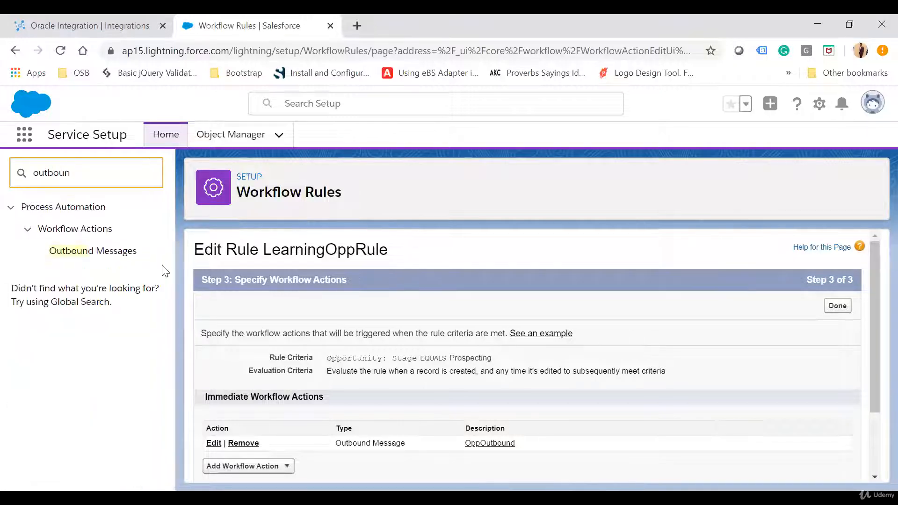
pyautogui.click(102, 255)
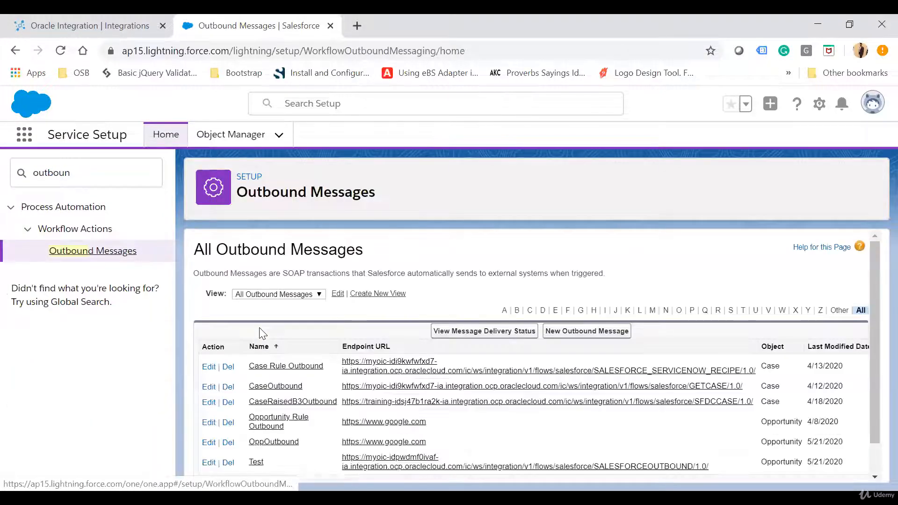
pyautogui.scroll(-1, 368, 294)
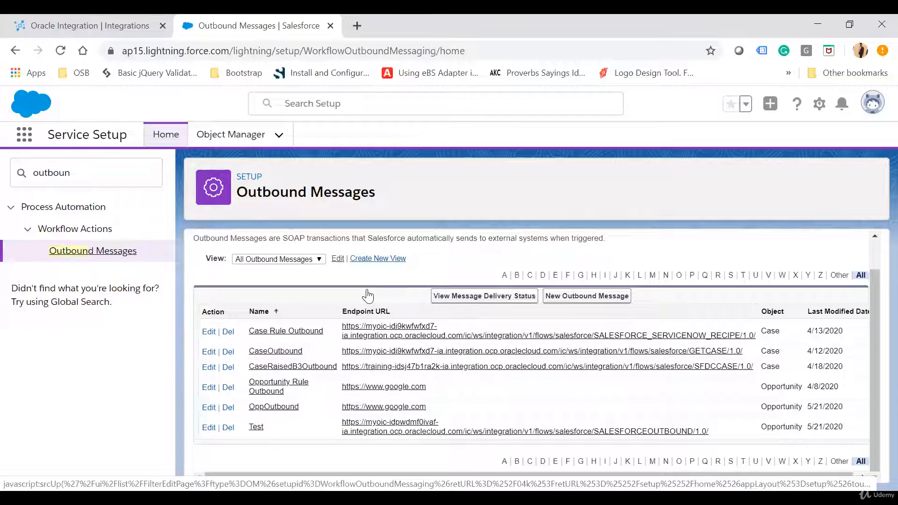
pyautogui.click(276, 407)
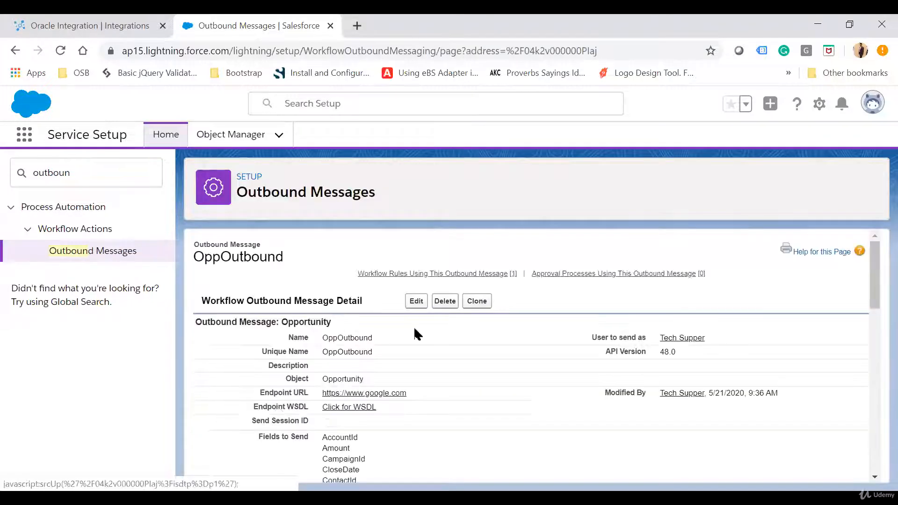
# Open OppOutbound's endpoint WSDL and save it to the Desktop as outbound.wsdl.
pyautogui.scroll(-1, 407, 337)
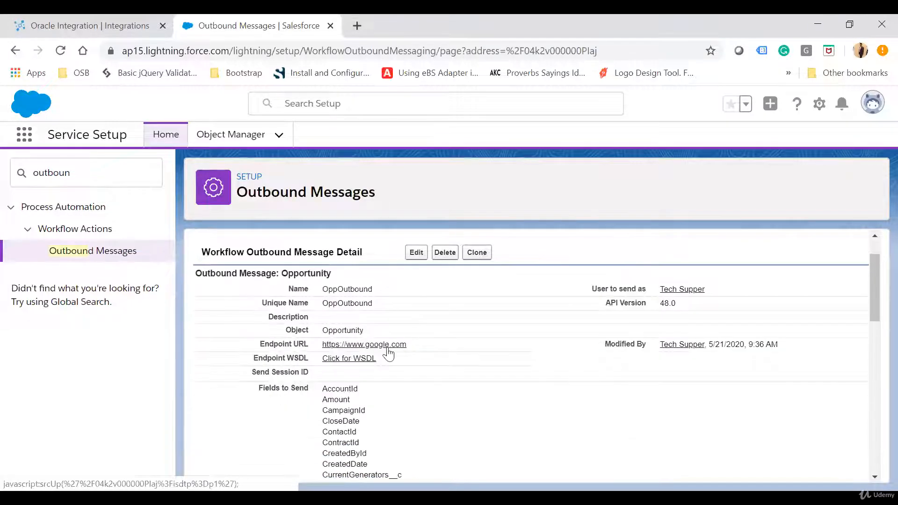
pyautogui.click(362, 359)
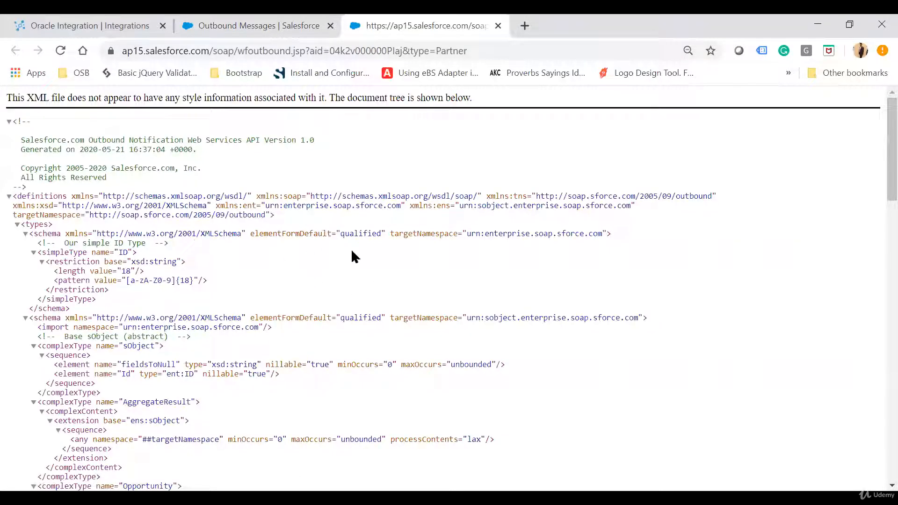
pyautogui.rightClick(316, 261)
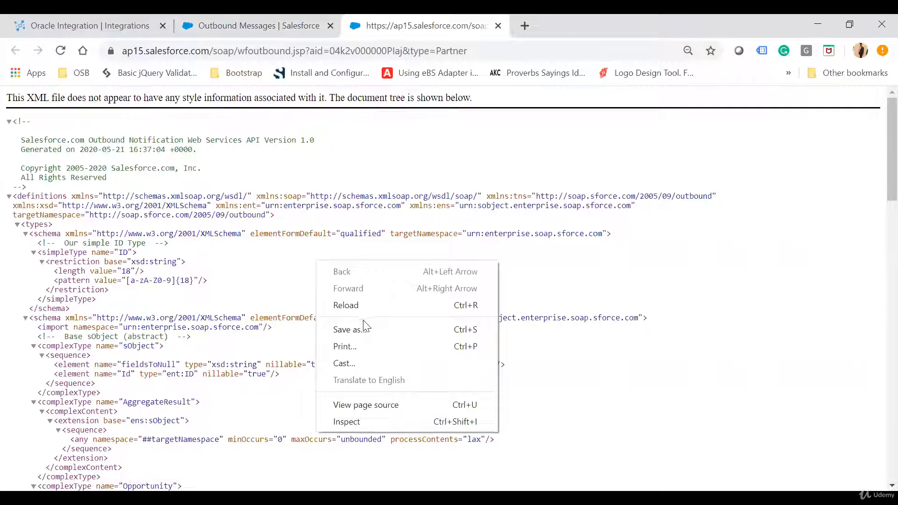
pyautogui.click(355, 329)
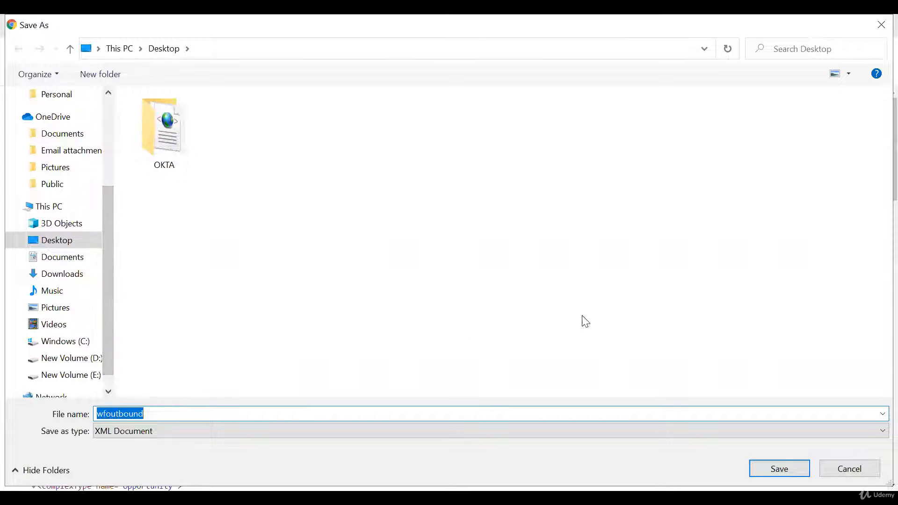
pyautogui.write('"')
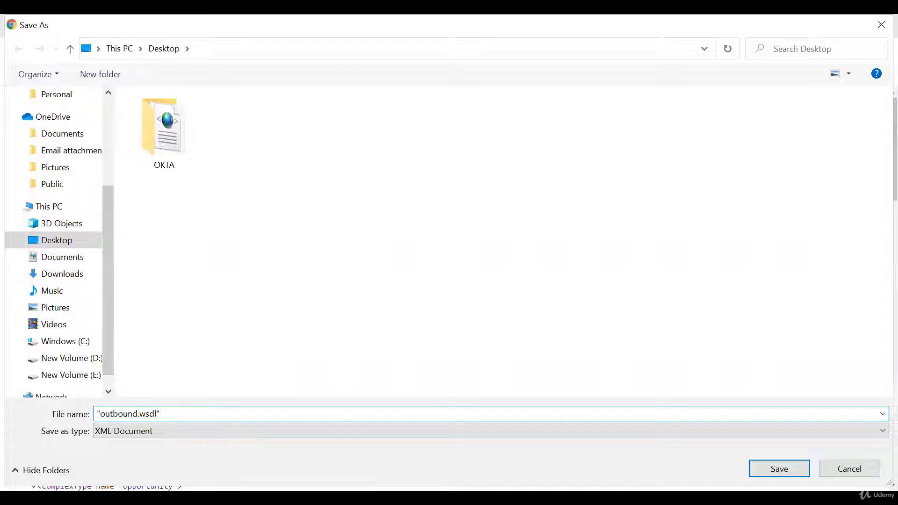
pyautogui.press('Return')
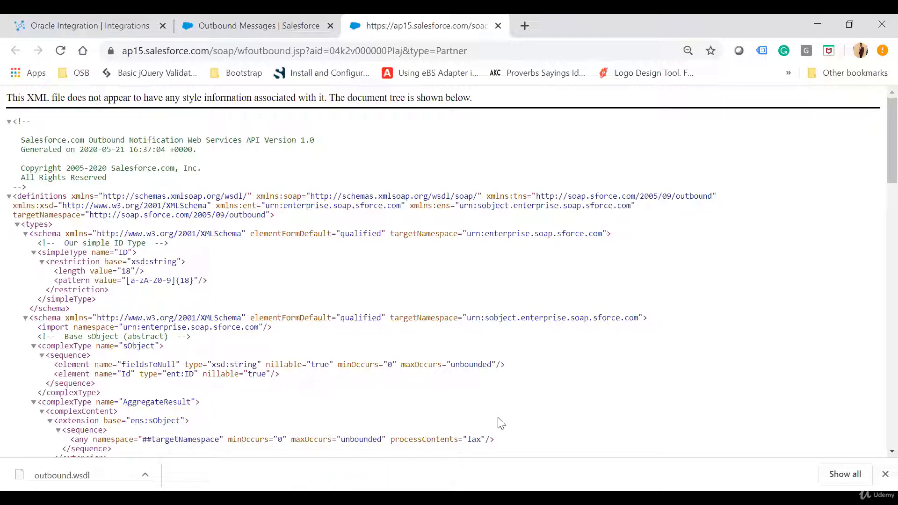
# Switch to the Oracle SQL Developer worksheet and start a new table named Opportunity in the ADMIN schema.
pyautogui.click(114, 24)
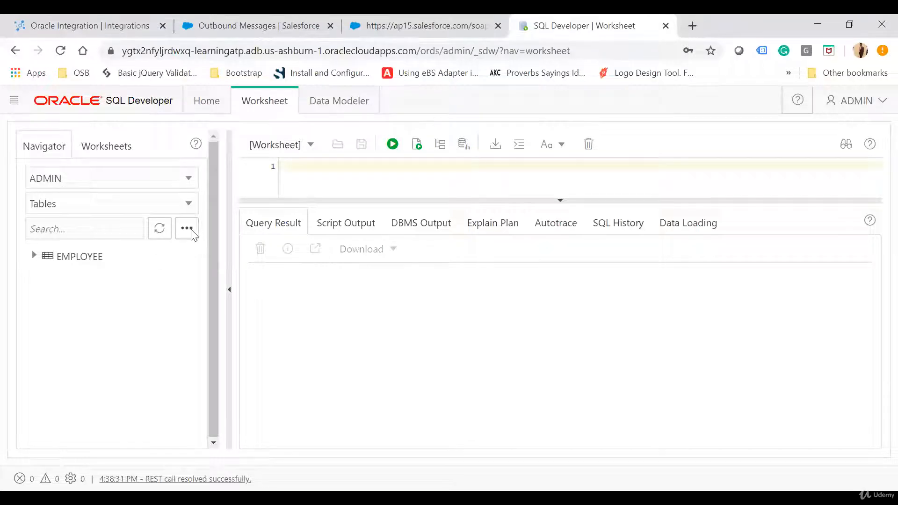
pyautogui.click(192, 231)
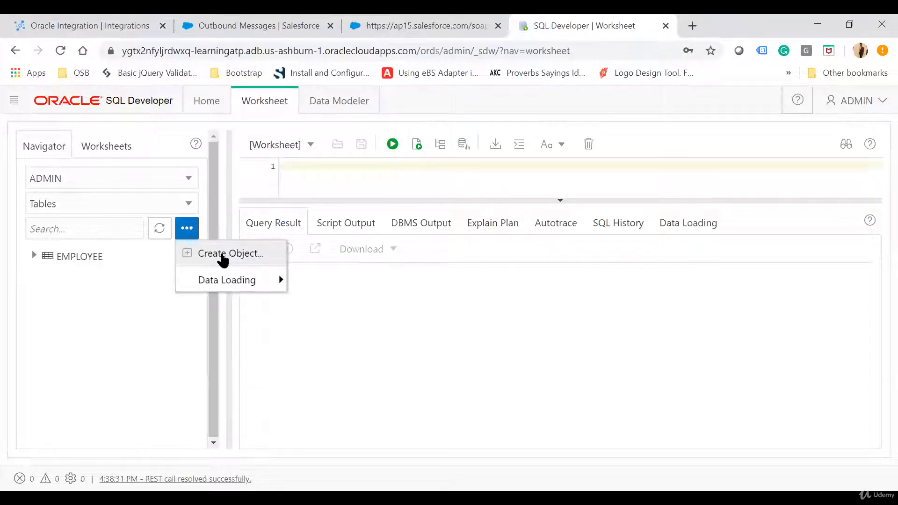
pyautogui.click(191, 254)
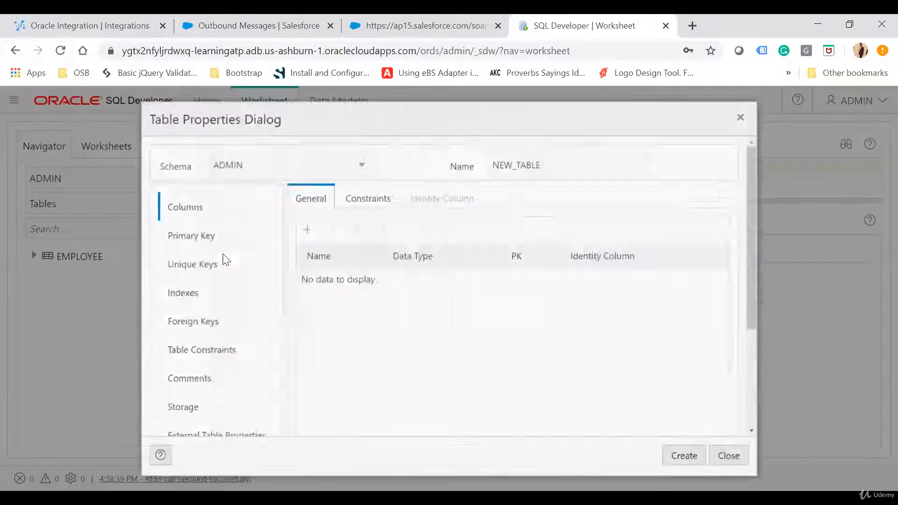
pyautogui.doubleClick(576, 154)
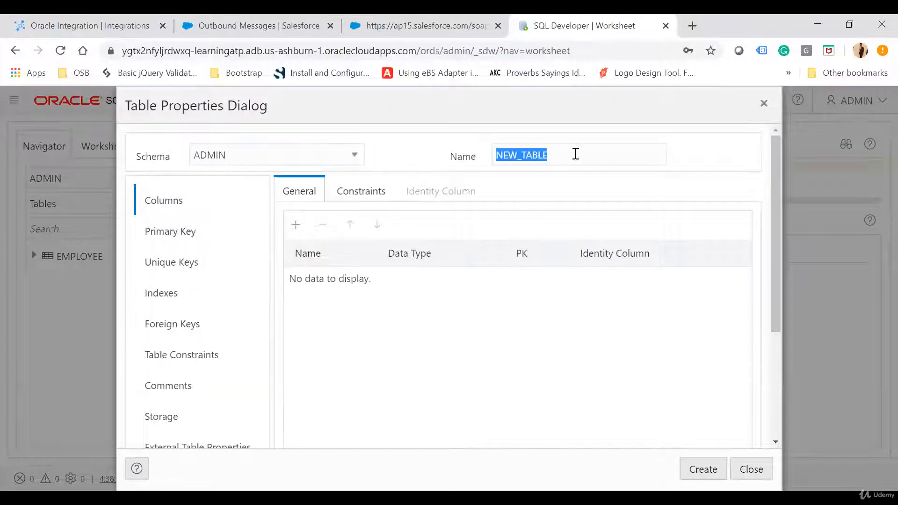
pyautogui.write('Opportunity')
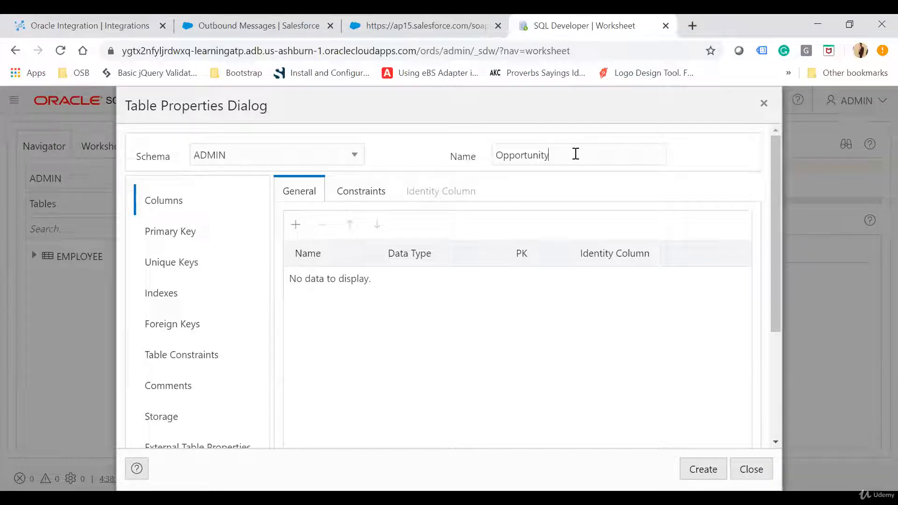
# Add columns named OppId and OppName to the Opportunity table.
pyautogui.click(299, 226)
pyautogui.click(332, 281)
pyautogui.write('OppId')
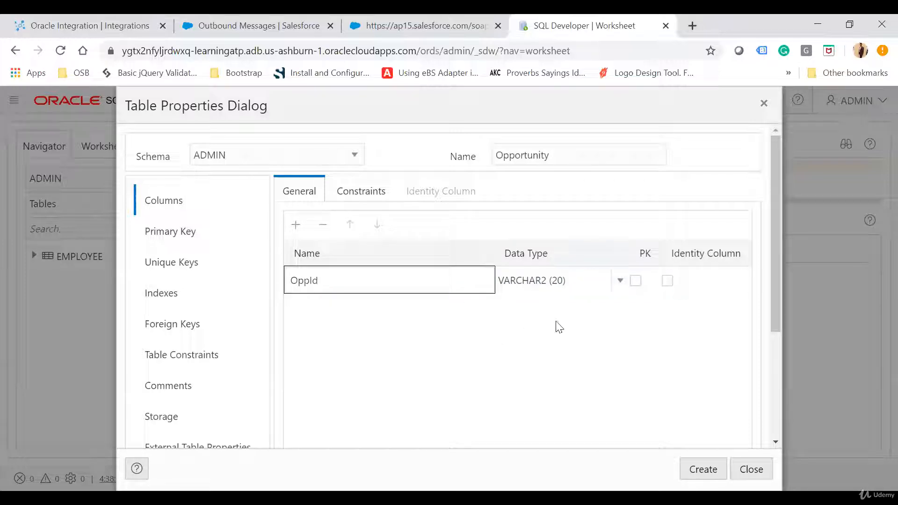
pyautogui.click(296, 225)
pyautogui.click(331, 310)
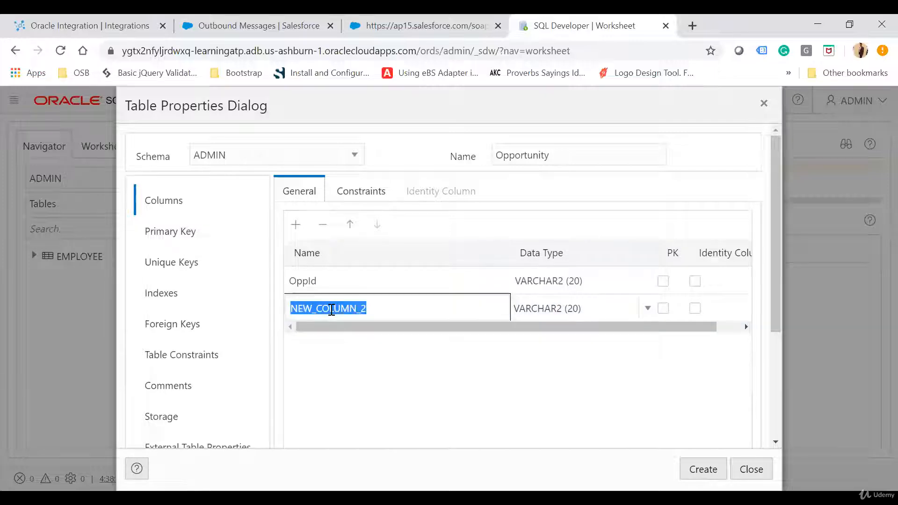
pyautogui.write('OppName')
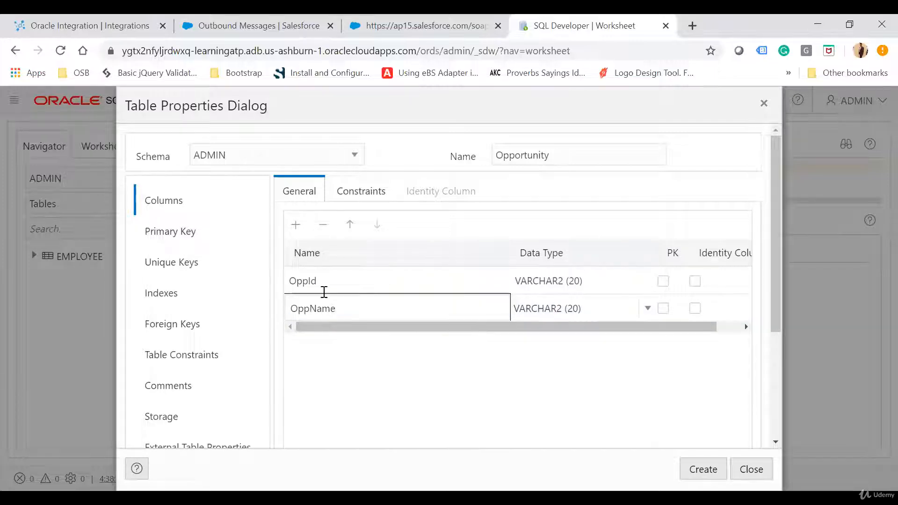
# Add two more columns to the Opportunity table, named Amount and Stage.
pyautogui.click(296, 224)
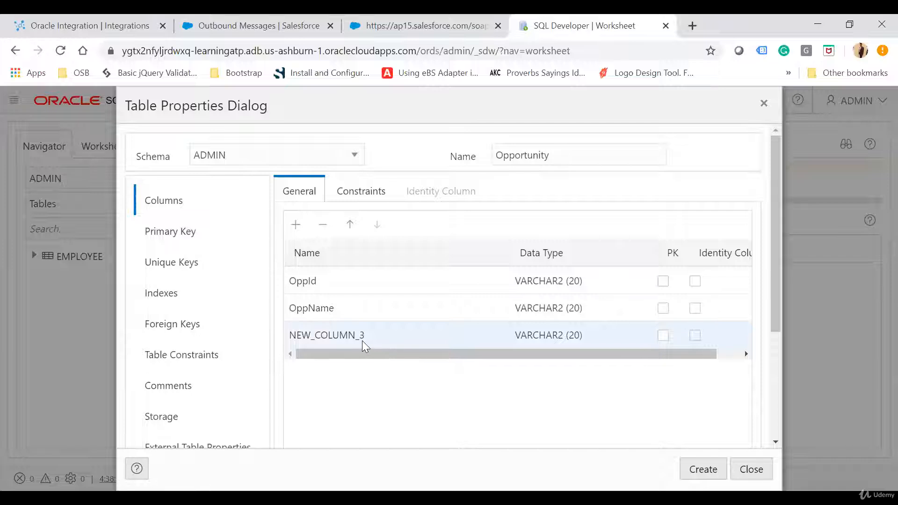
pyautogui.click(354, 336)
pyautogui.write('Amount')
pyautogui.click(296, 224)
pyautogui.click(338, 362)
pyautogui.write('Stage')
pyautogui.click(372, 449)
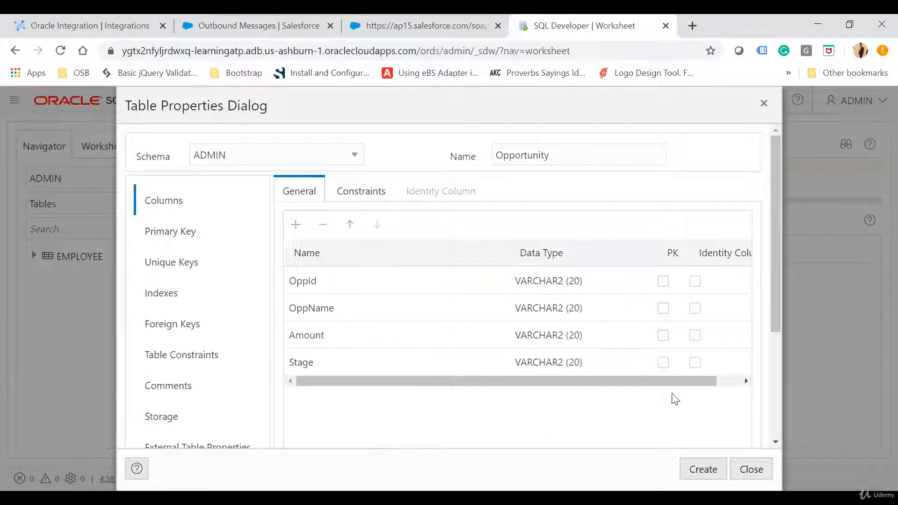
# Make OppId the primary key, create the Opportunity table and leave the table properties.
pyautogui.click(663, 281)
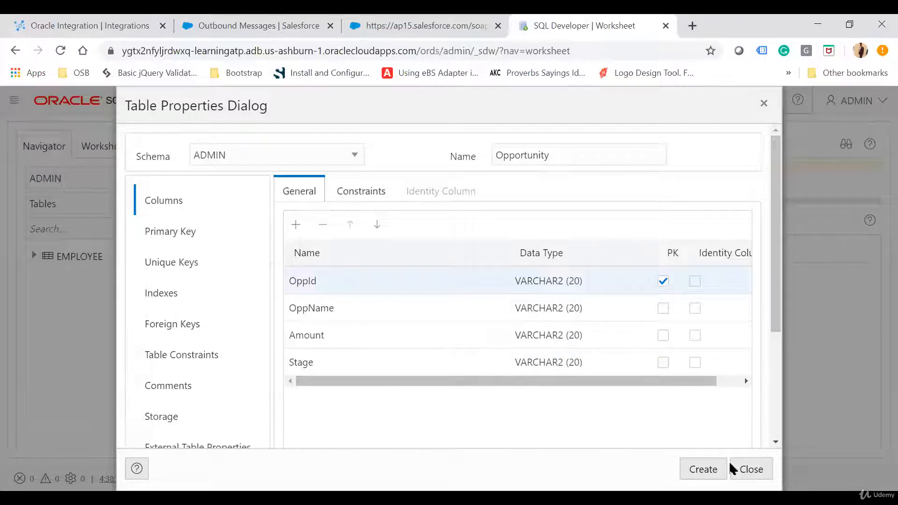
pyautogui.click(705, 472)
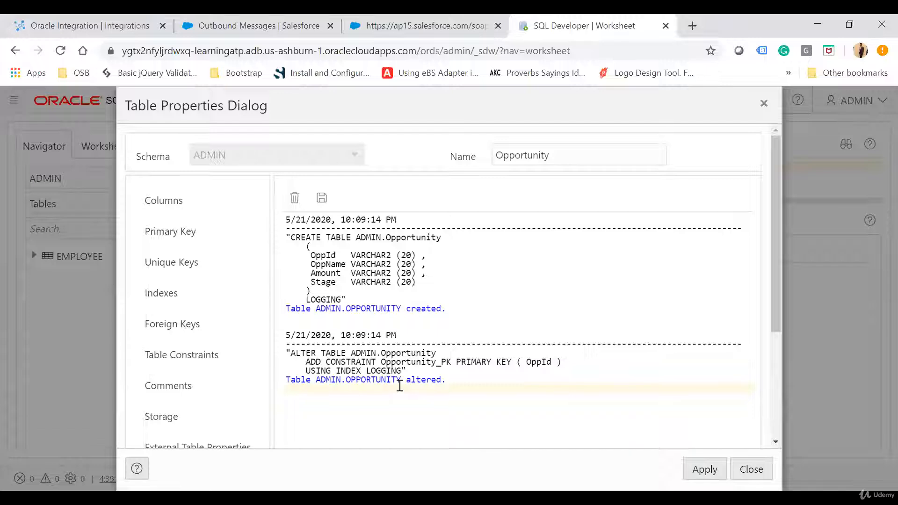
pyautogui.moveTo(410, 386); pyautogui.dragTo(433, 379)
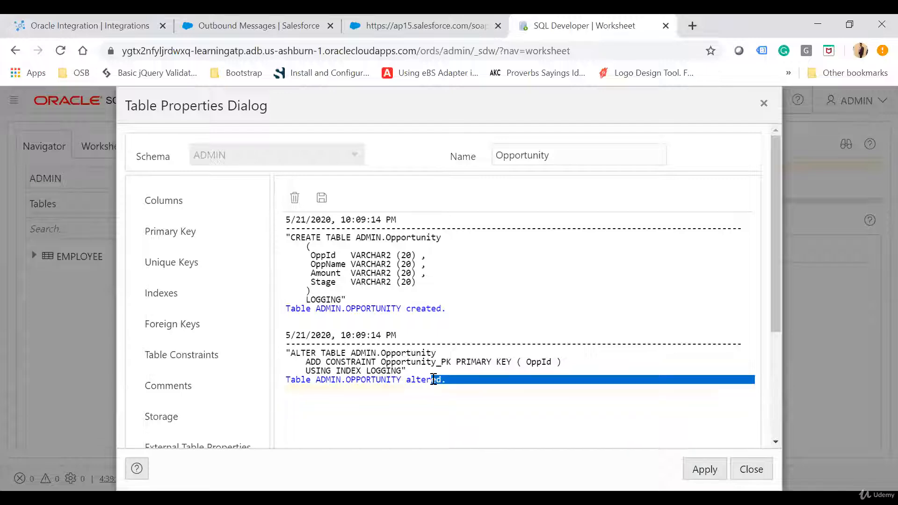
pyautogui.click(698, 467)
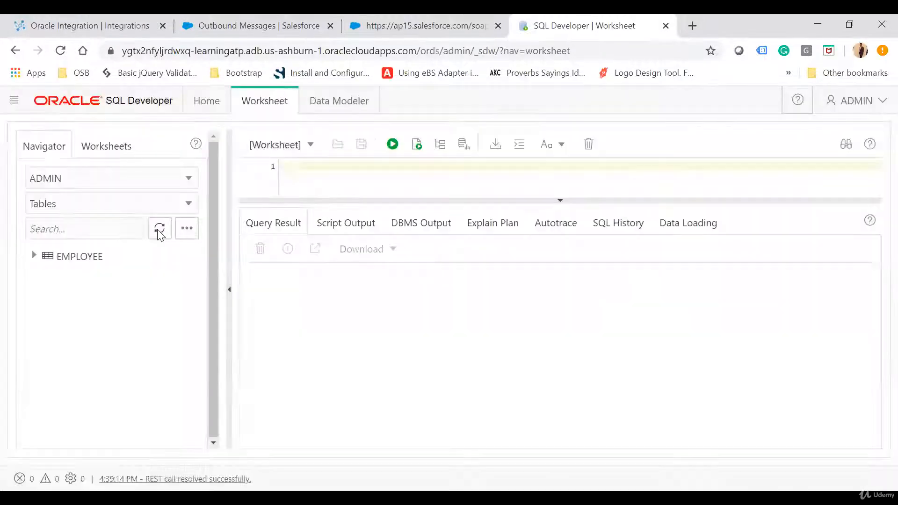
# Refresh the table list to inspect the new Opportunity table's columns, and switch to Oracle Integration's list of integrations.
pyautogui.click(159, 230)
pyautogui.click(35, 275)
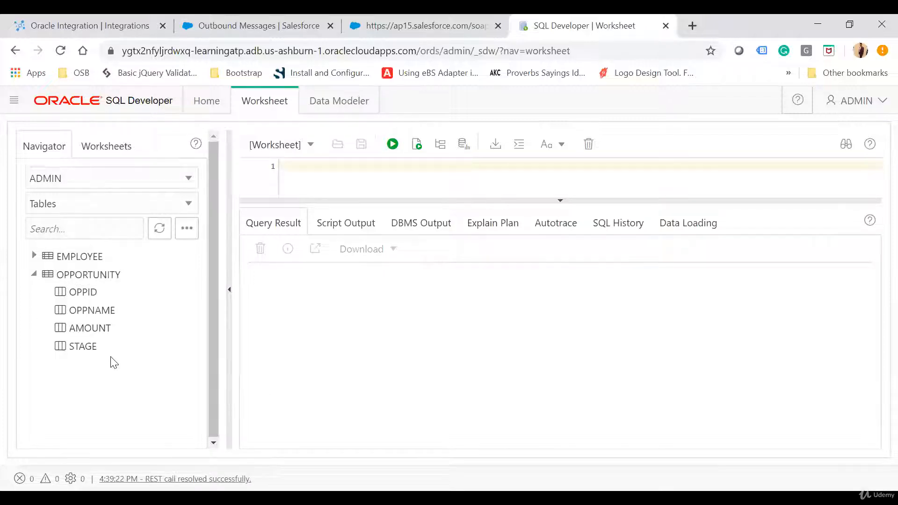
pyautogui.click(86, 22)
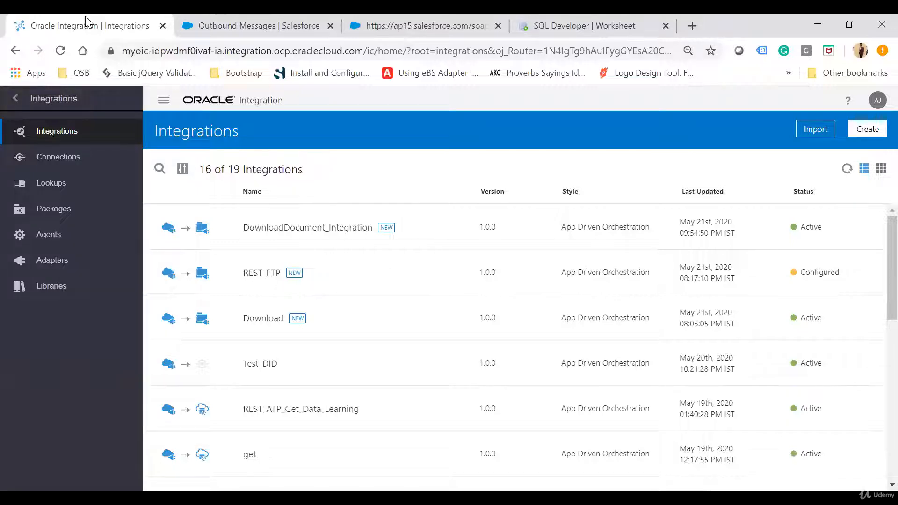
# Create an App Driven Orchestration integration named CaptureSFDCEvents_Learning.
pyautogui.click(876, 129)
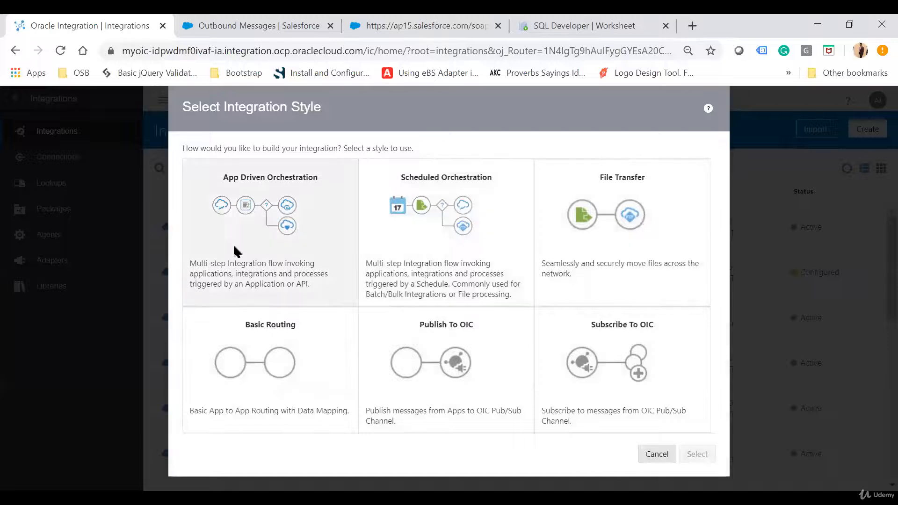
pyautogui.click(290, 234)
pyautogui.click(697, 453)
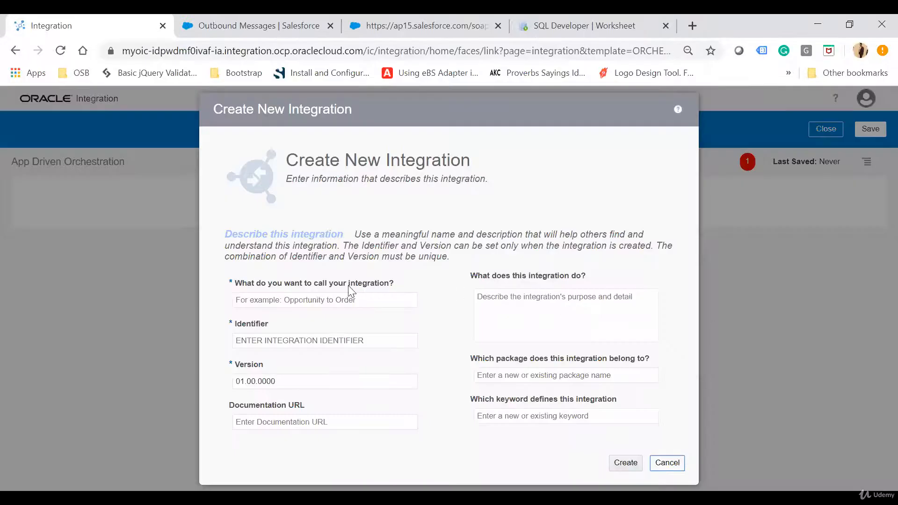
pyautogui.click(335, 298)
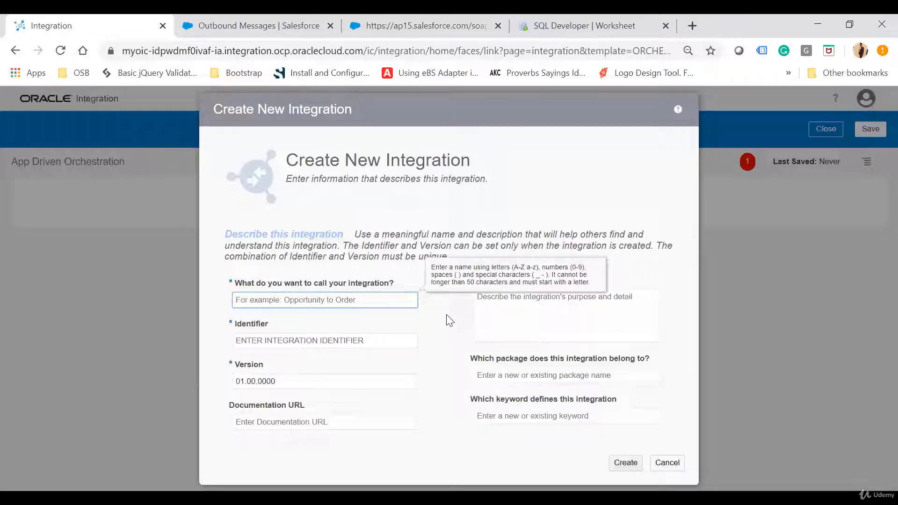
pyautogui.write('Salesforc')
pyautogui.hotkey('ctrl', 'a')
pyautogui.write('CaptureSFDCEvents_Learnint')
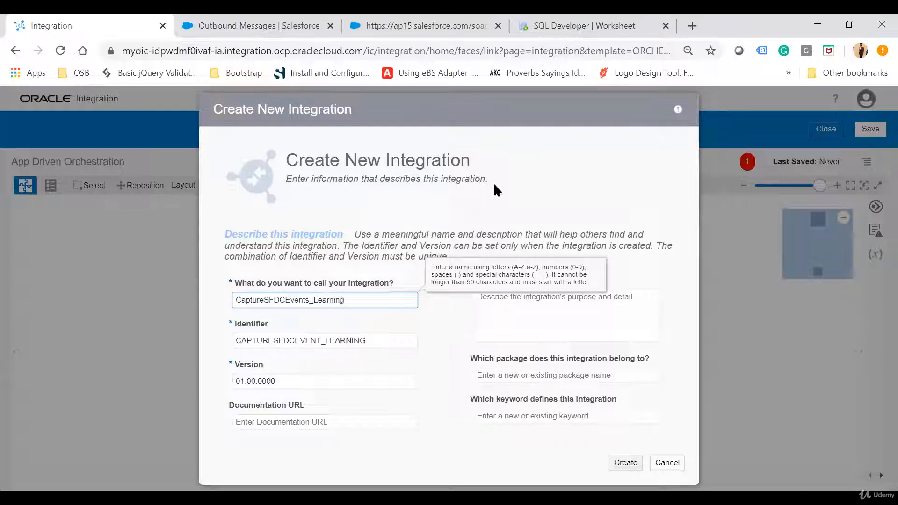
pyautogui.click(526, 167)
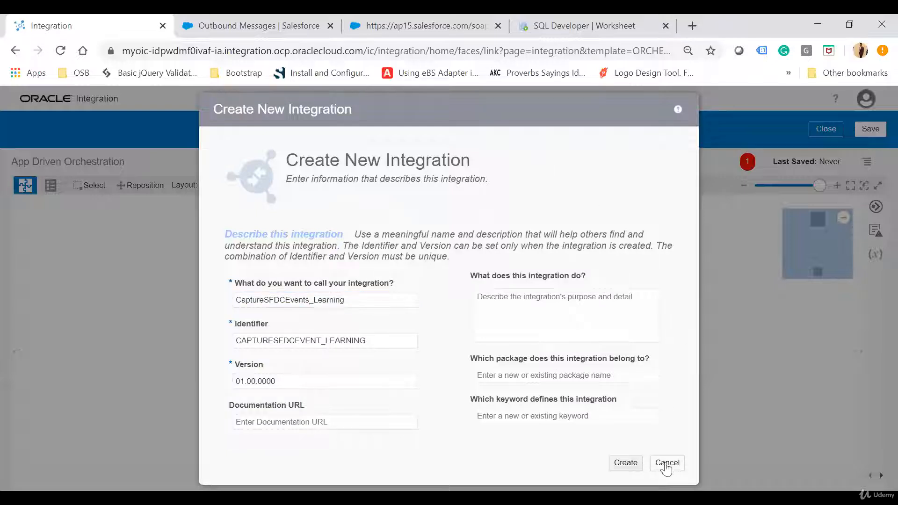
pyautogui.click(625, 464)
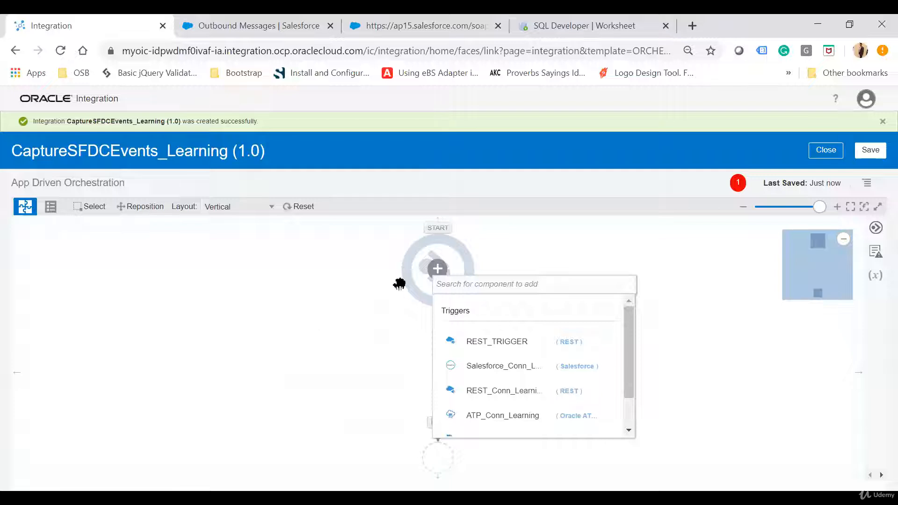
# Add the Salesforce connection as the integration's trigger and name its endpoint SFDCOppEvent.
pyautogui.click(504, 370)
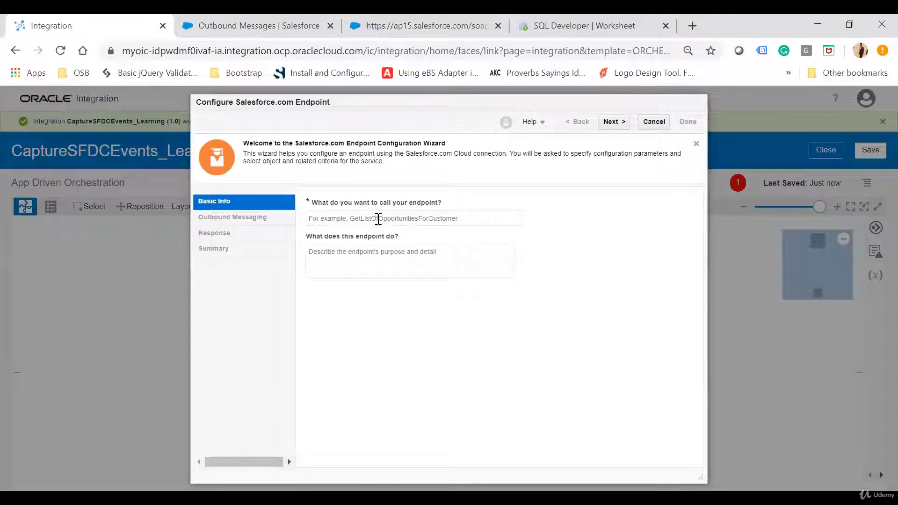
pyautogui.click(379, 218)
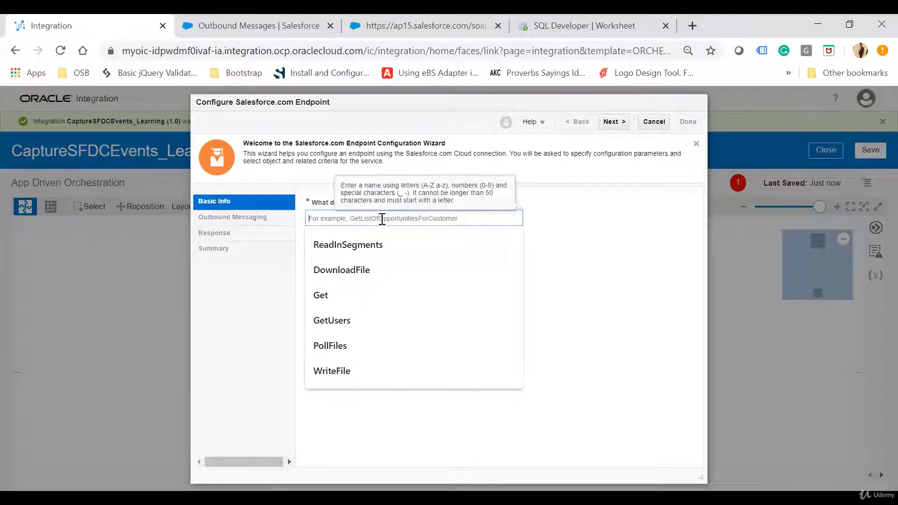
pyautogui.write('SFDCOppEvent')
pyautogui.click(614, 121)
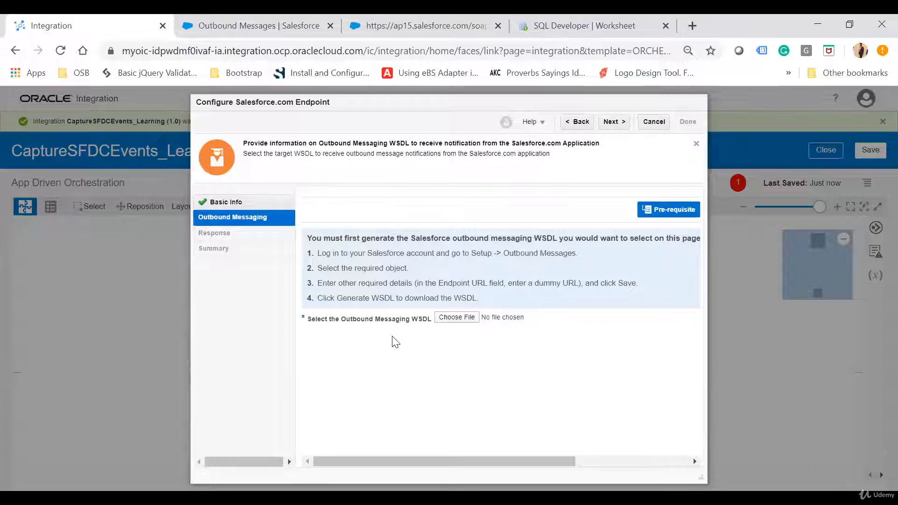
# Select outbound.wsdl from the Desktop as the trigger's outbound messaging WSDL and continue to the response settings.
pyautogui.click(457, 318)
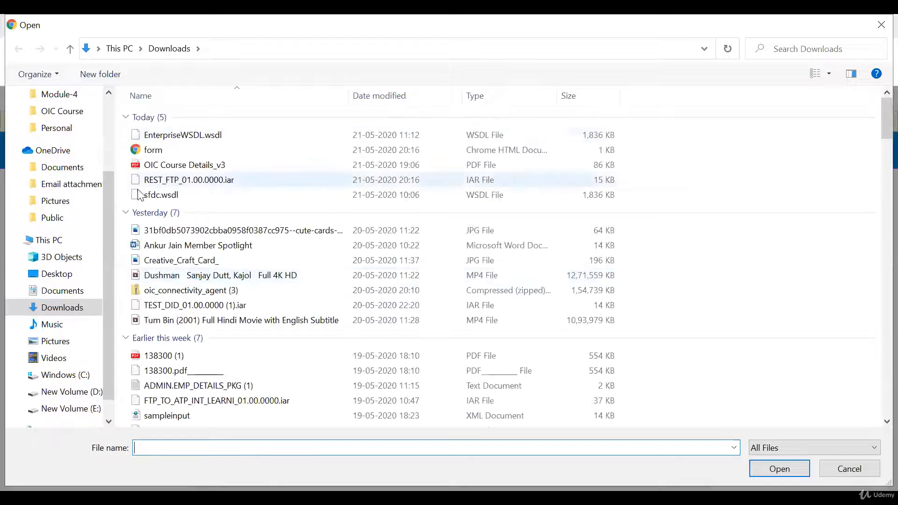
pyautogui.moveTo(109, 204); pyautogui.dragTo(113, 132)
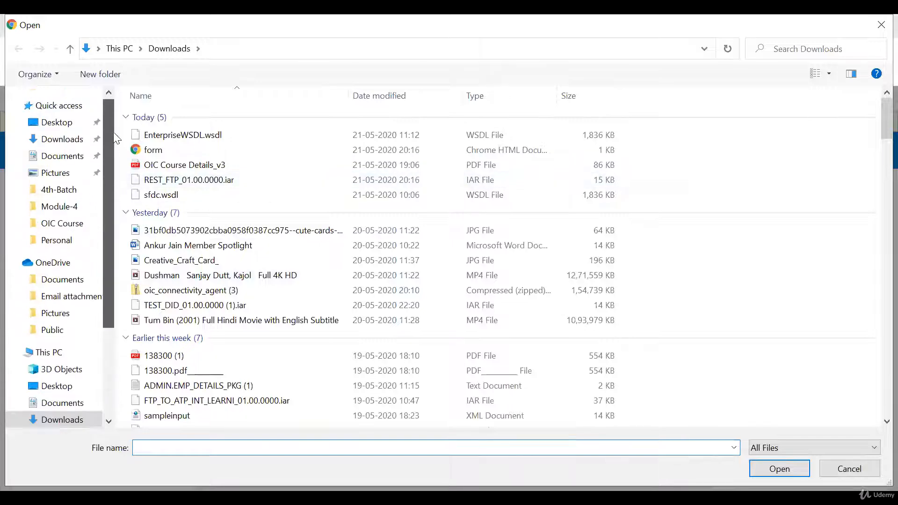
pyautogui.click(57, 122)
pyautogui.click(247, 234)
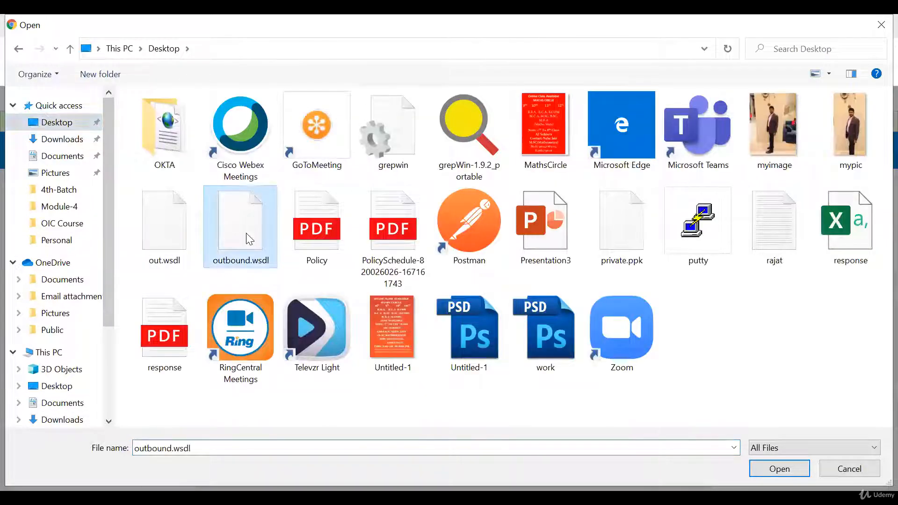
pyautogui.doubleClick(246, 233)
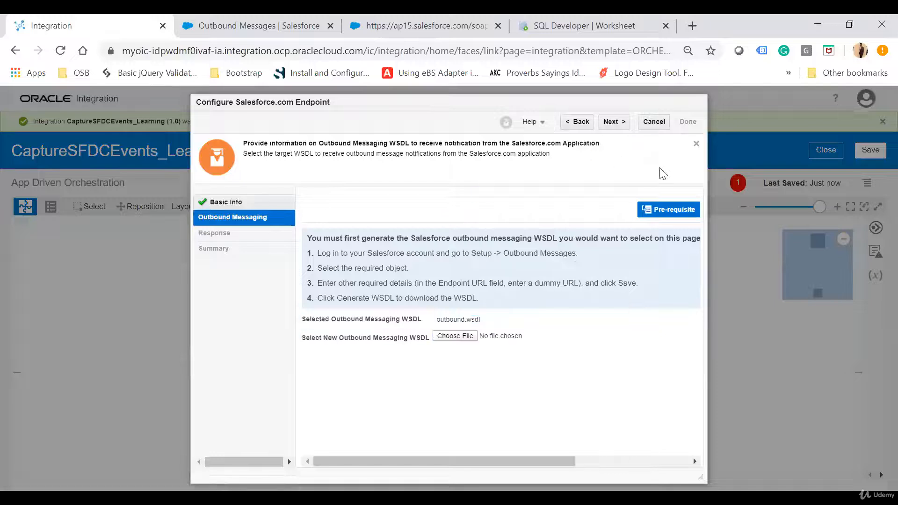
pyautogui.click(611, 122)
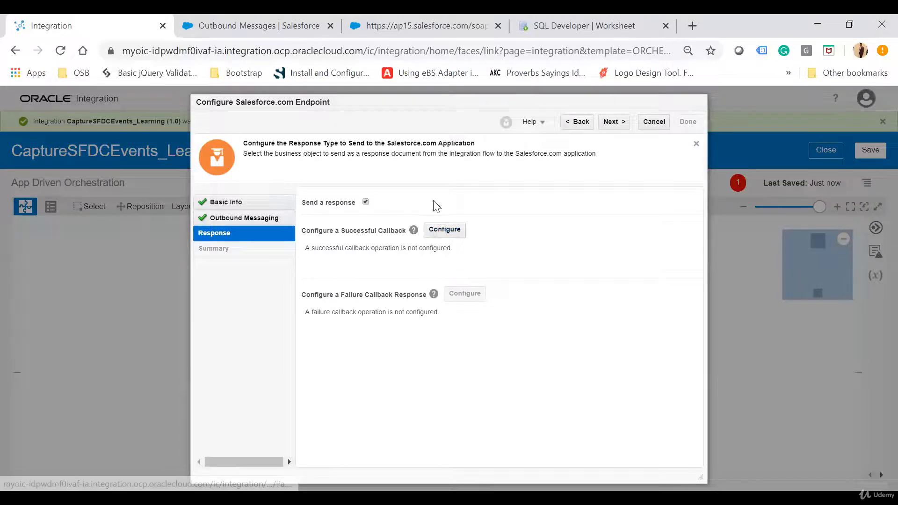
pyautogui.click(455, 233)
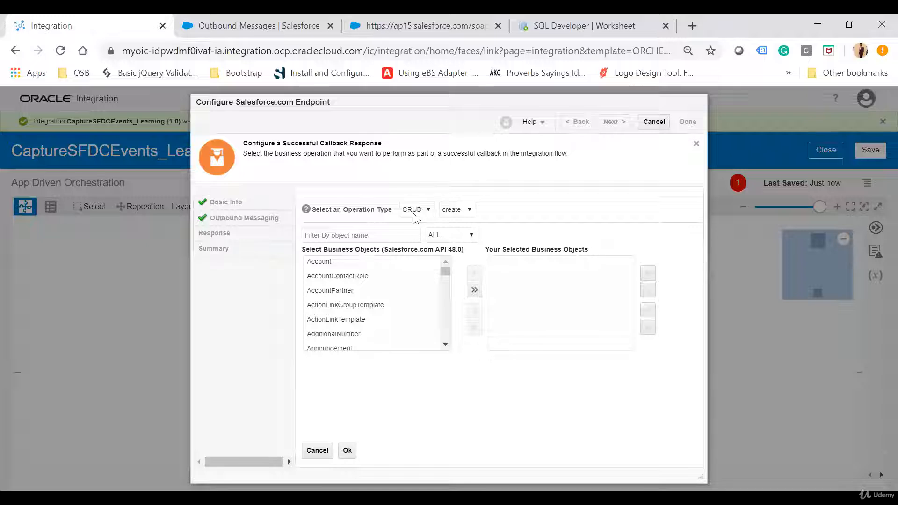
pyautogui.click(419, 210)
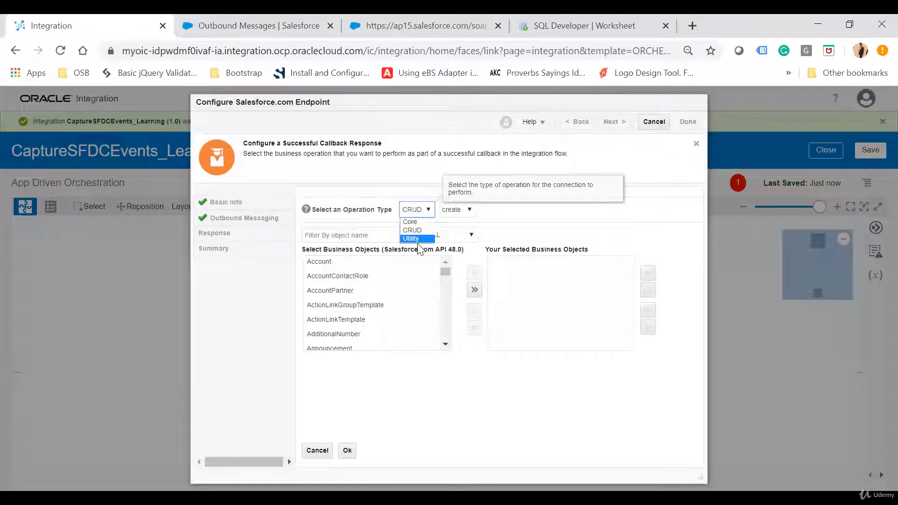
pyautogui.click(318, 450)
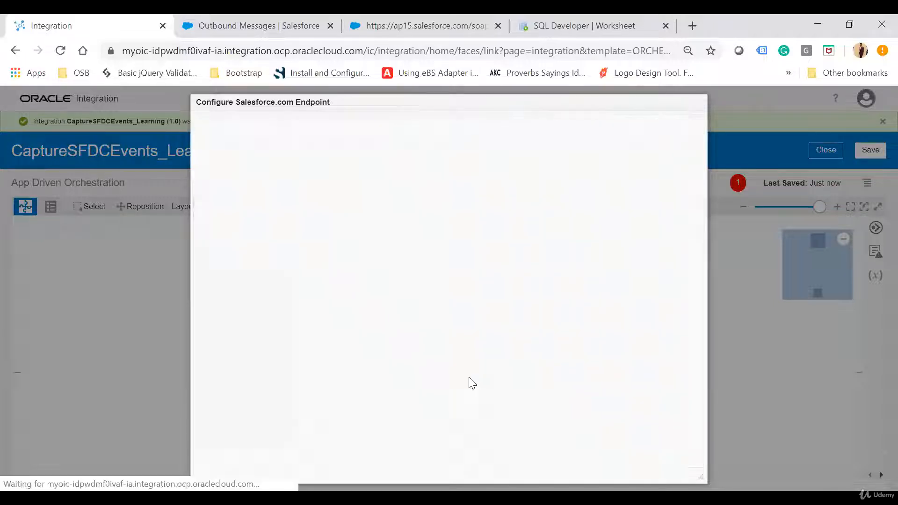
# Disable sending a response for the Salesforce trigger, complete its endpoint configuration and save the integration.
pyautogui.click(365, 202)
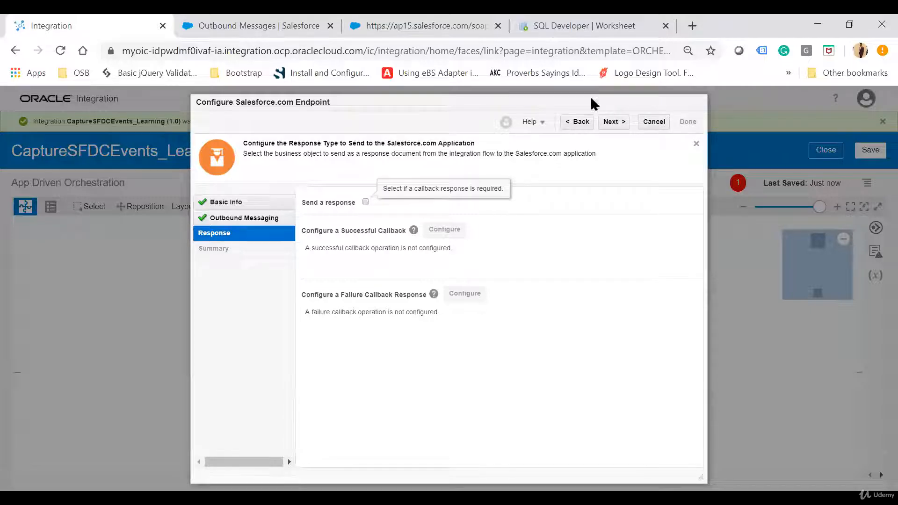
pyautogui.click(615, 124)
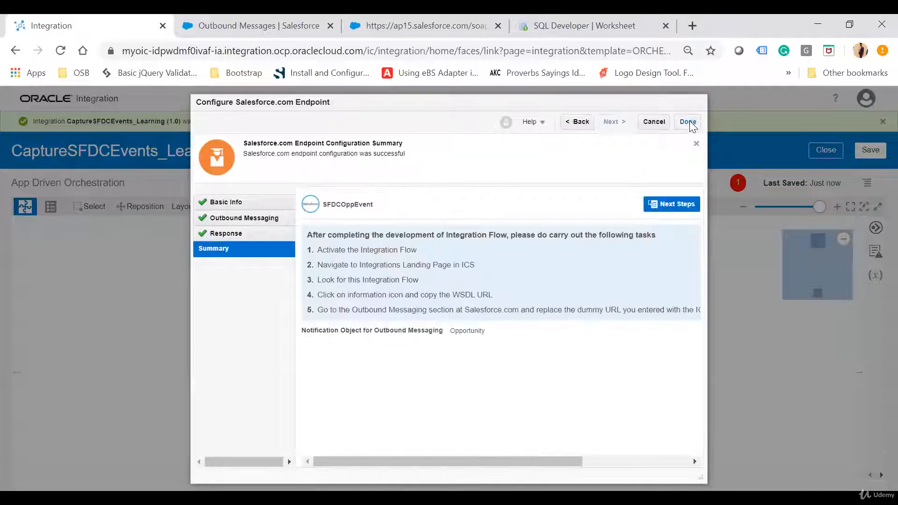
pyautogui.click(688, 120)
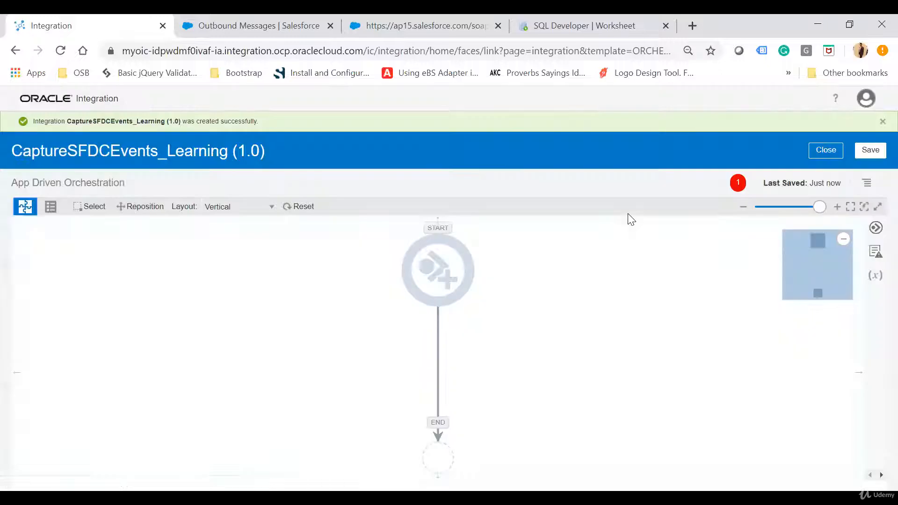
pyautogui.click(871, 150)
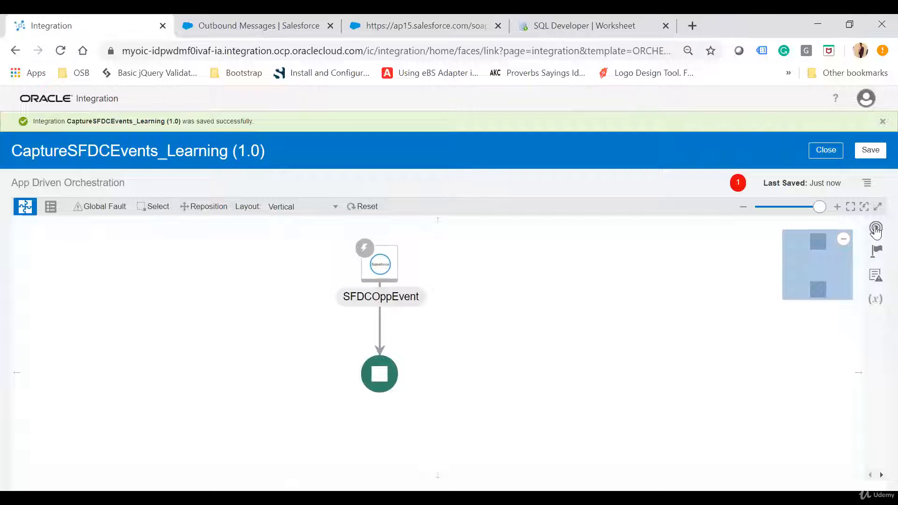
# Add the Oracle database connection after the SFDCOppEvent trigger and name its endpoint PushData.
pyautogui.click(876, 228)
pyautogui.click(701, 324)
pyautogui.moveTo(652, 337); pyautogui.dragTo(379, 323)
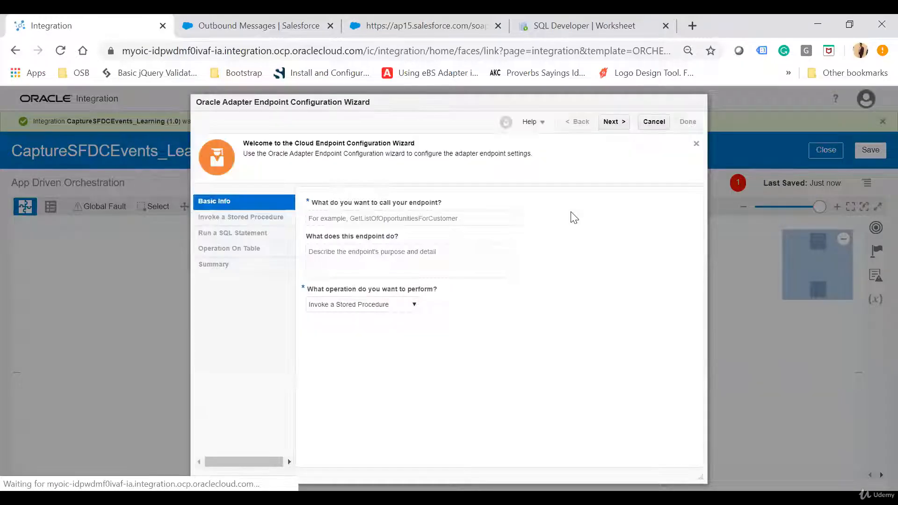
pyautogui.click(467, 224)
pyautogui.write('PushData')
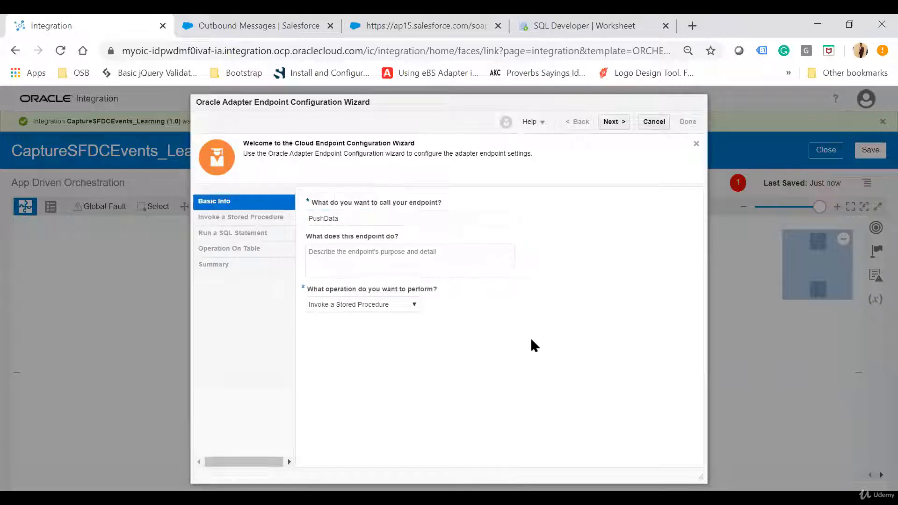
# Configure PushData to perform an operation on a table, using Insert or Update (Merge).
pyautogui.click(373, 306)
pyautogui.click(373, 334)
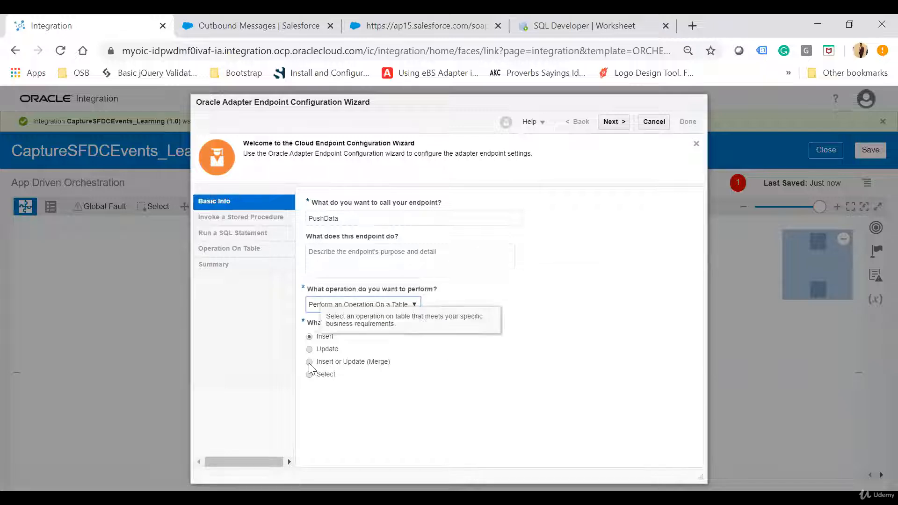
pyautogui.click(310, 363)
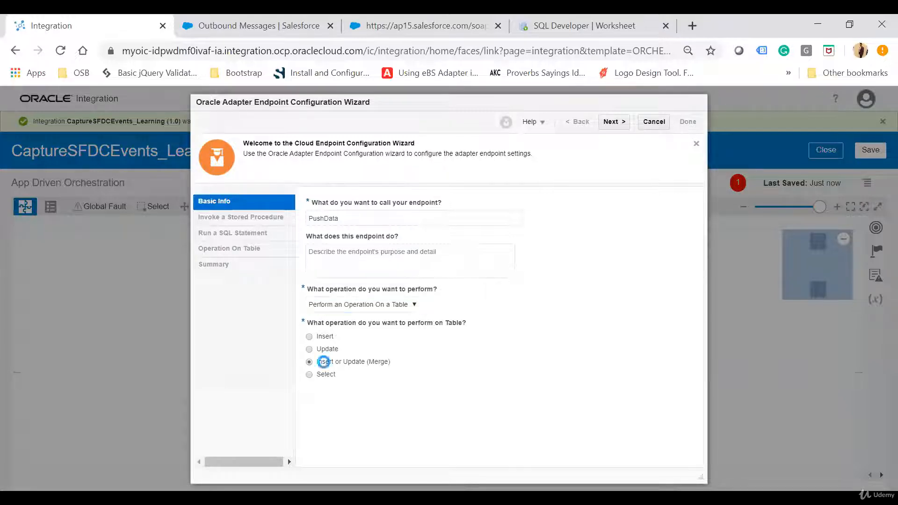
pyautogui.click(617, 123)
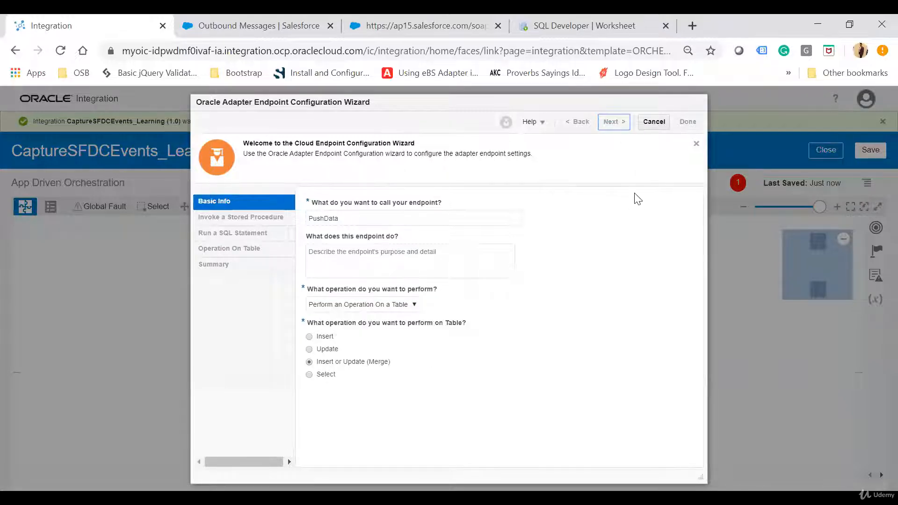
# Import the OPPORTUNITY table from the ADMIN schema, complete the PushData endpoint and save the integration.
pyautogui.click(429, 231)
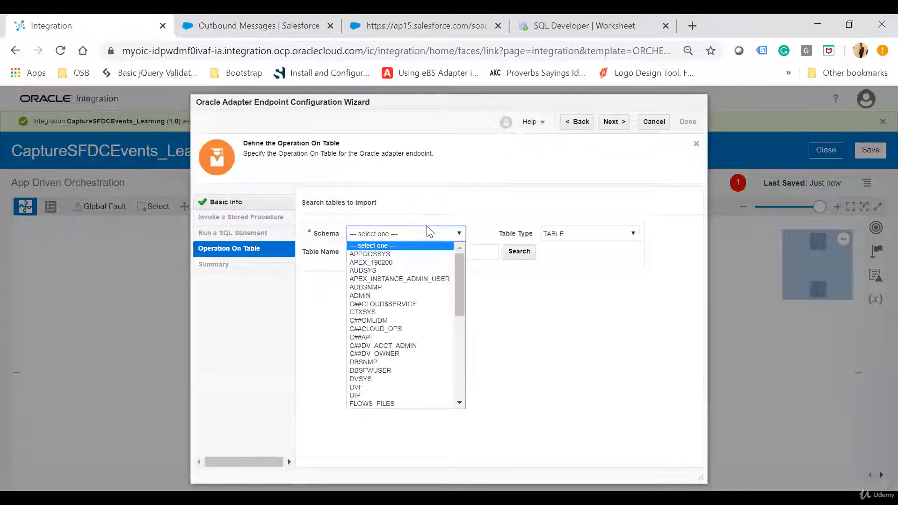
pyautogui.click(358, 296)
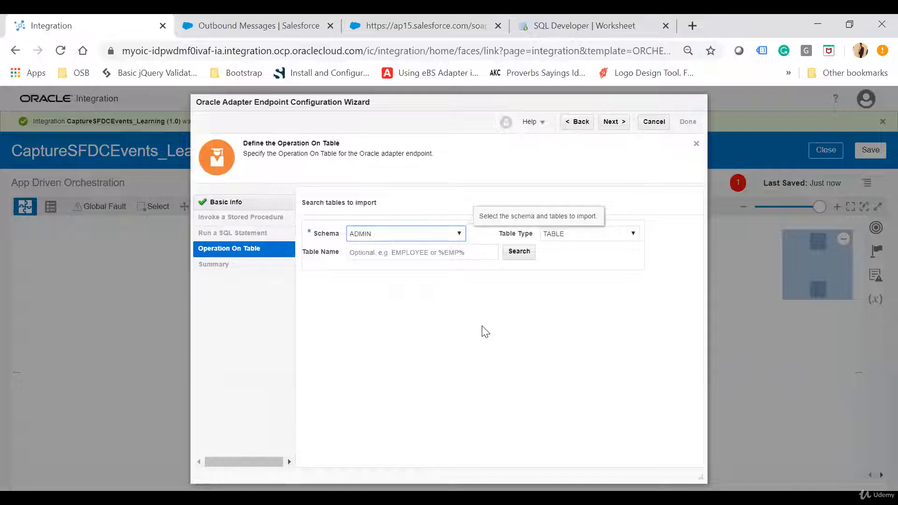
pyautogui.click(519, 253)
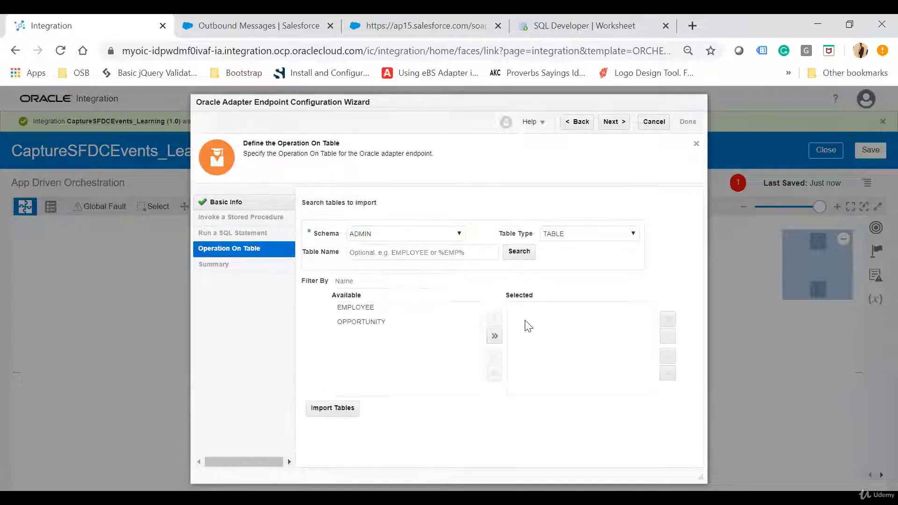
pyautogui.doubleClick(361, 323)
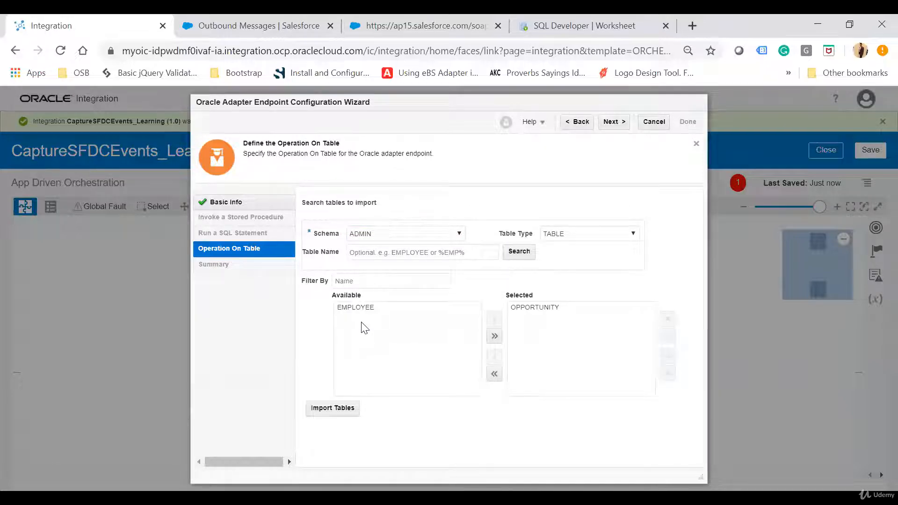
pyautogui.click(318, 414)
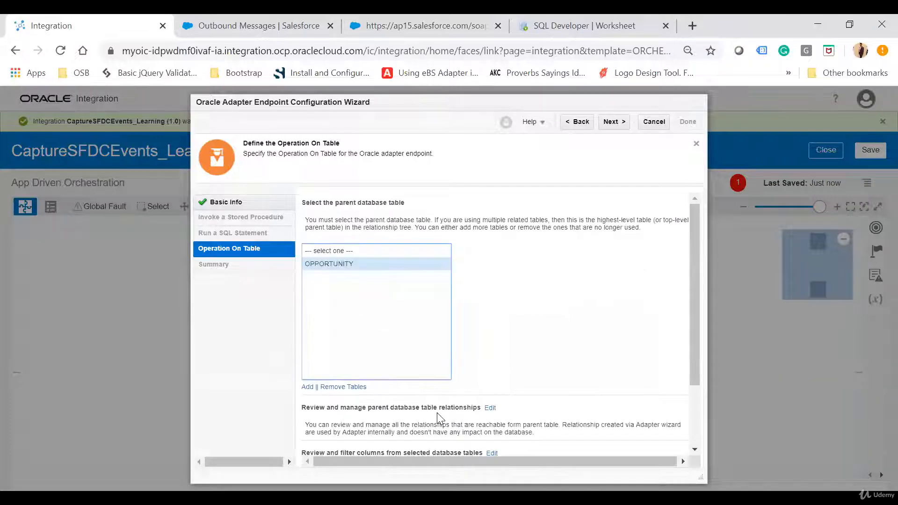
pyautogui.click(610, 127)
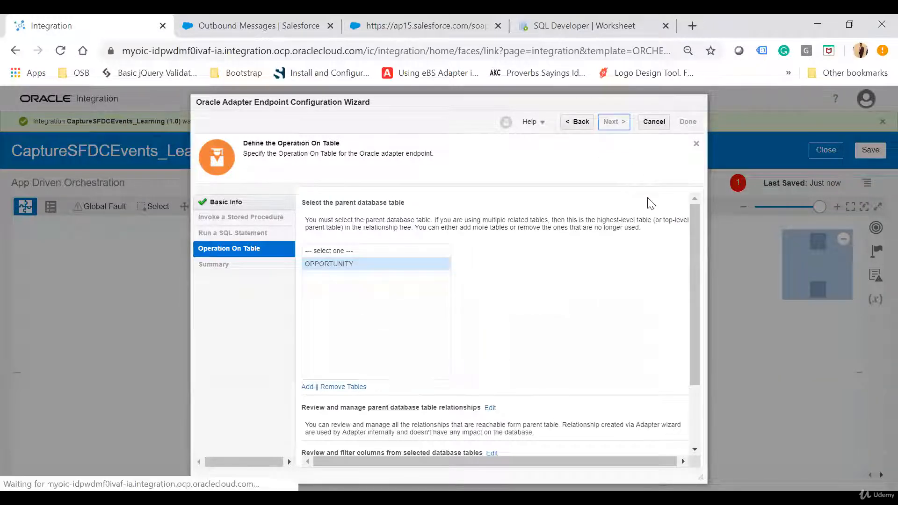
pyautogui.click(690, 123)
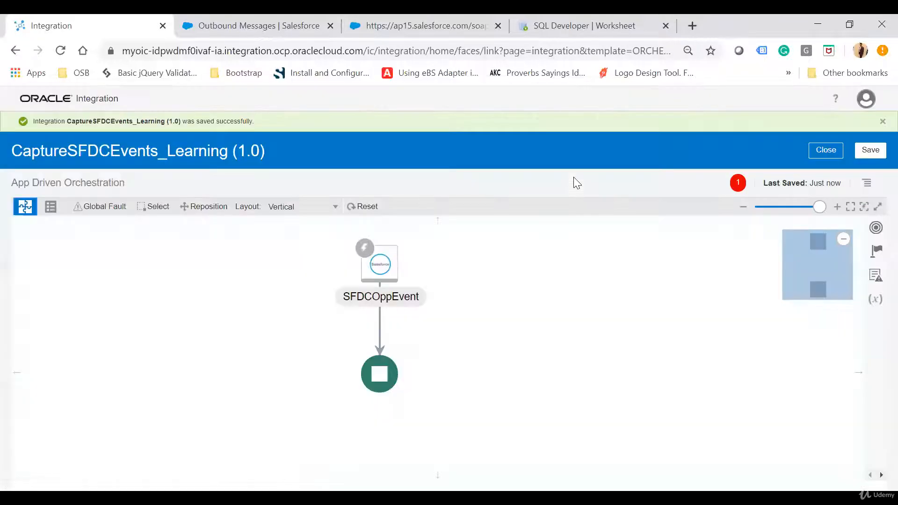
pyautogui.click(863, 158)
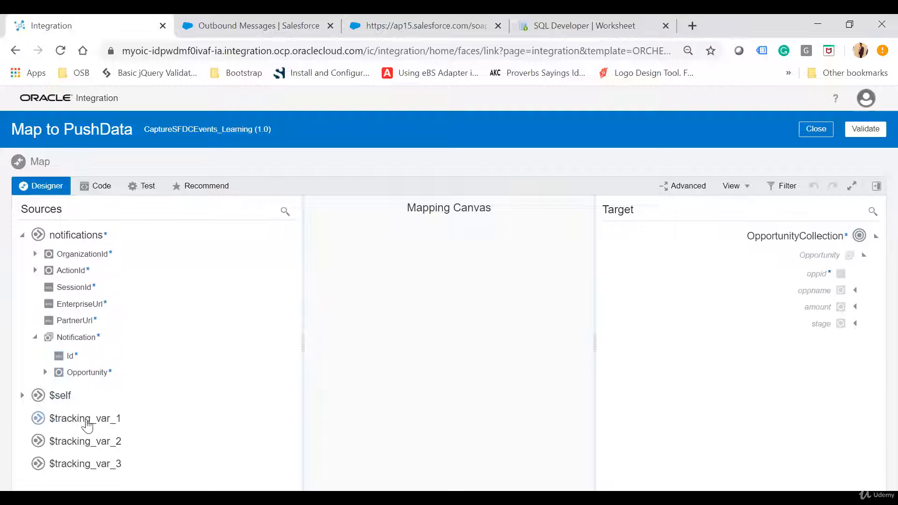
# Map the source Opportunity's Id to the target oppid and its Amount to the target amount.
pyautogui.click(55, 392)
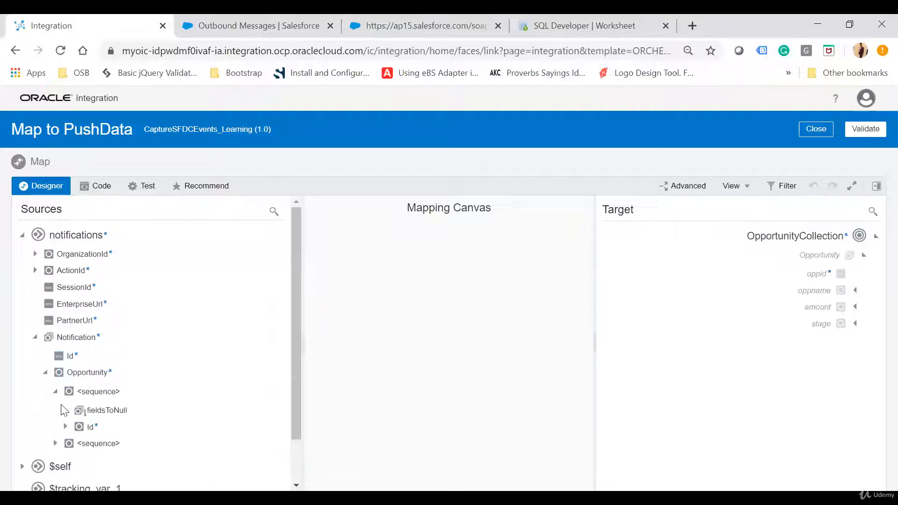
pyautogui.moveTo(92, 436); pyautogui.dragTo(801, 276)
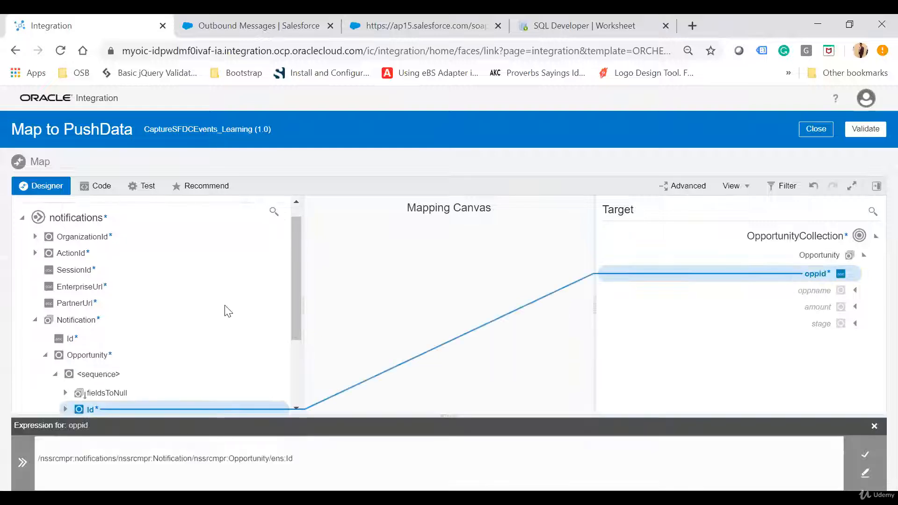
pyautogui.scroll(-3, 211, 312)
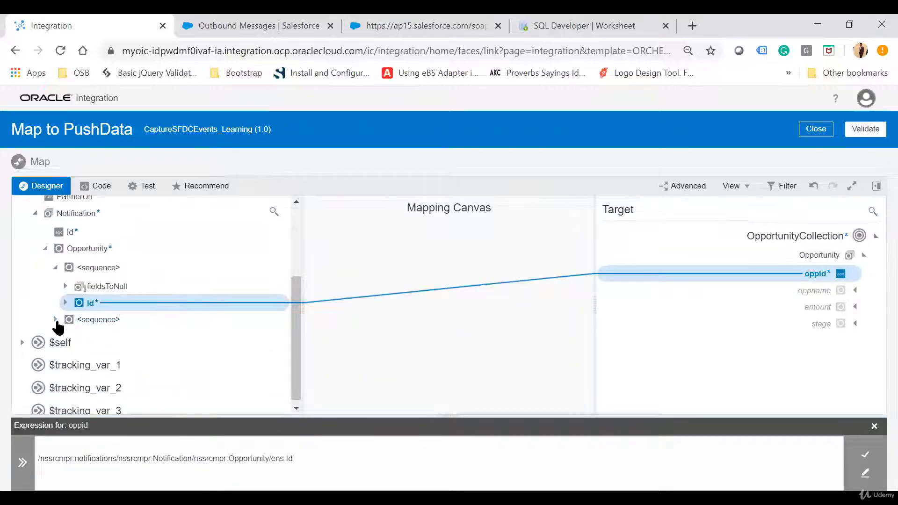
pyautogui.click(55, 320)
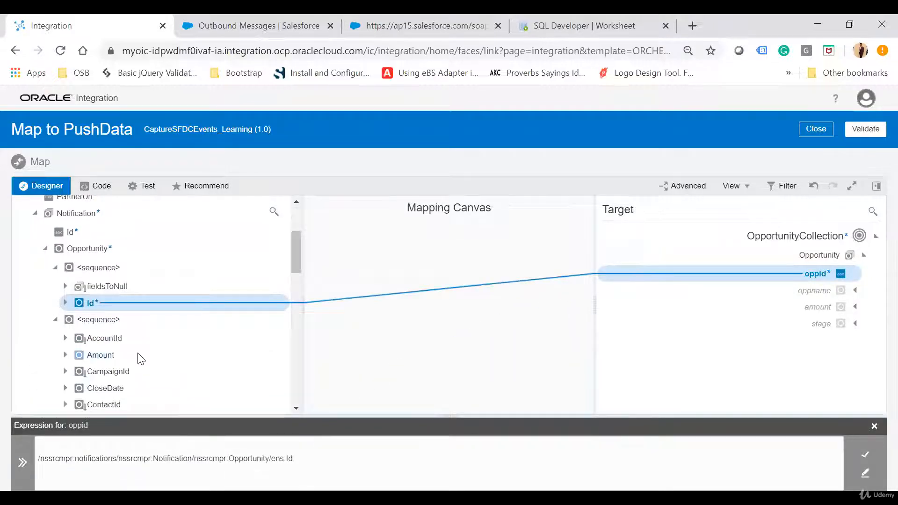
pyautogui.moveTo(139, 355); pyautogui.dragTo(816, 307)
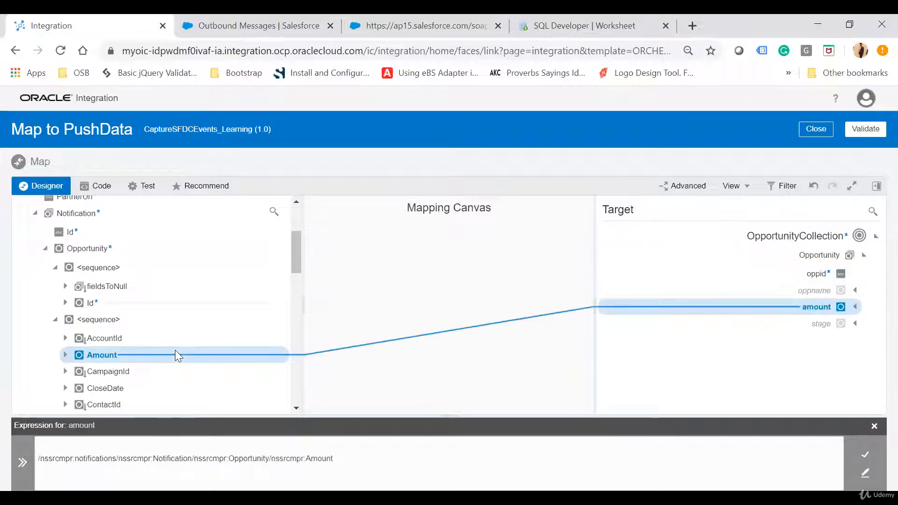
# Map the source Opportunity's Name to the target oppname and StageName to the target stage.
pyautogui.scroll(-5, 176, 353)
pyautogui.scroll(-5, 177, 356)
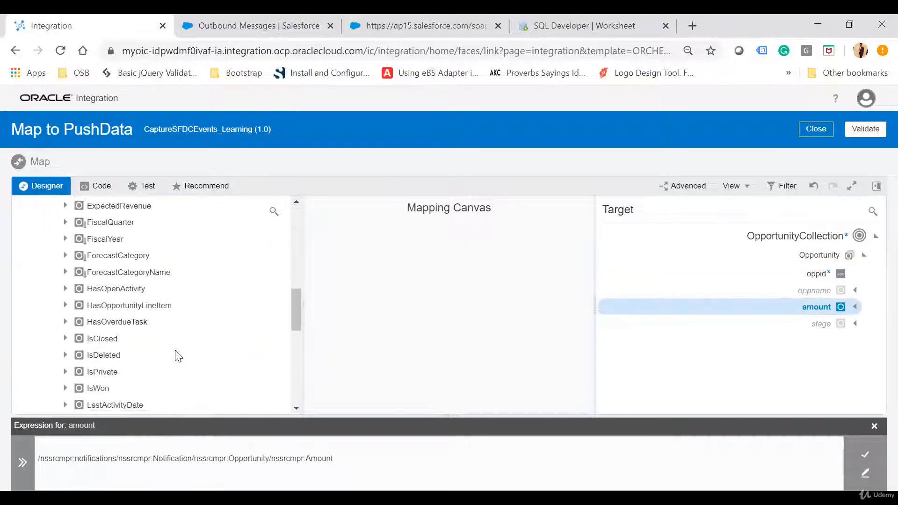
pyautogui.scroll(-2, 177, 356)
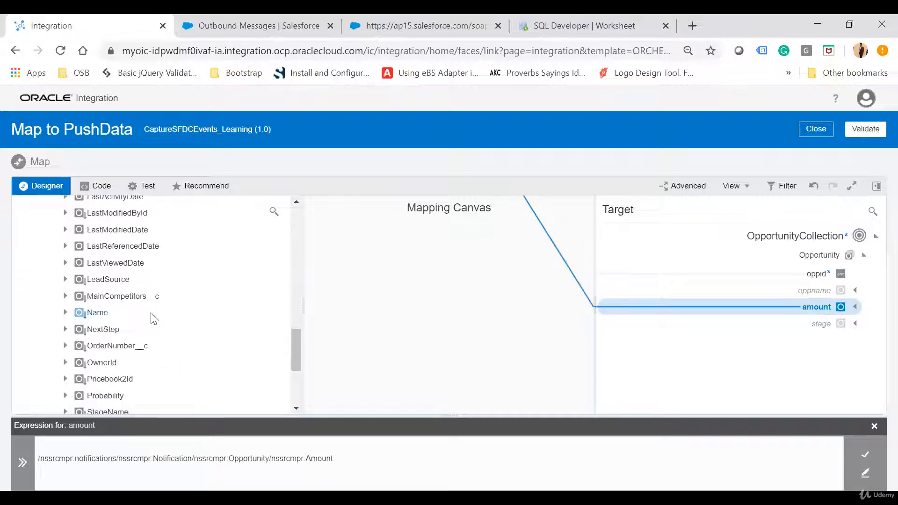
pyautogui.moveTo(151, 314); pyautogui.dragTo(808, 292)
pyautogui.click(131, 311)
pyautogui.scroll(-3, 190, 331)
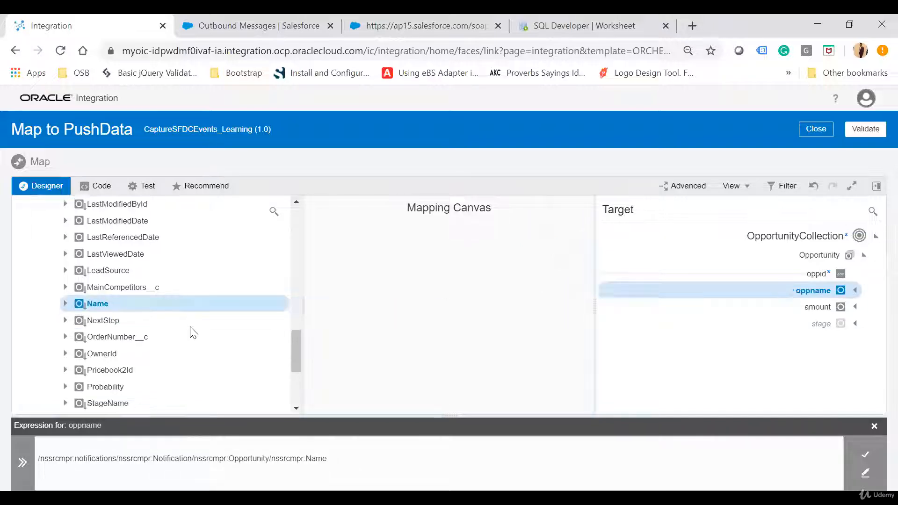
pyautogui.moveTo(116, 341); pyautogui.dragTo(815, 330)
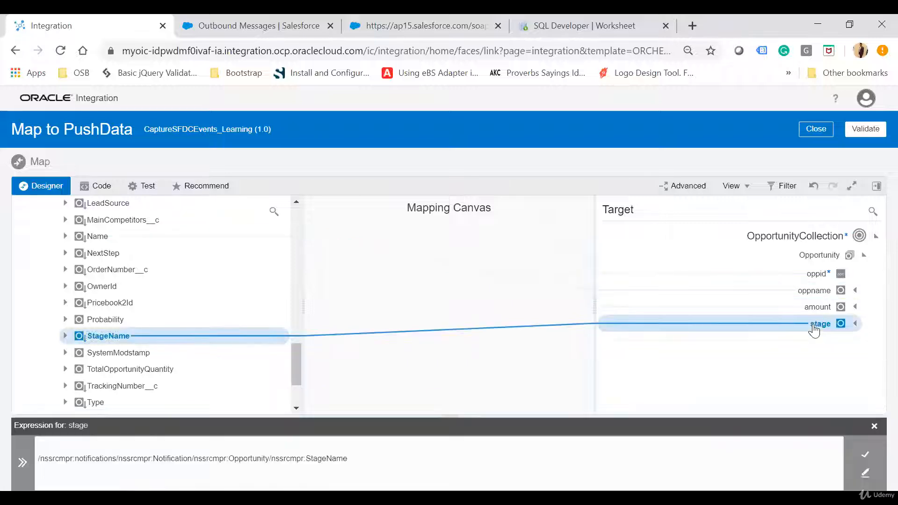
# Validate the Map to PushData mapping, close the mapper and save the integration.
pyautogui.click(868, 129)
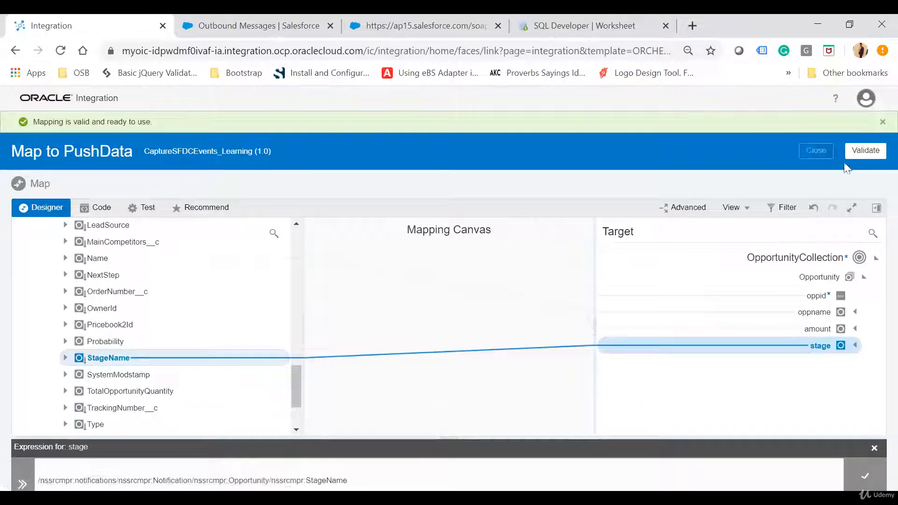
pyautogui.click(816, 150)
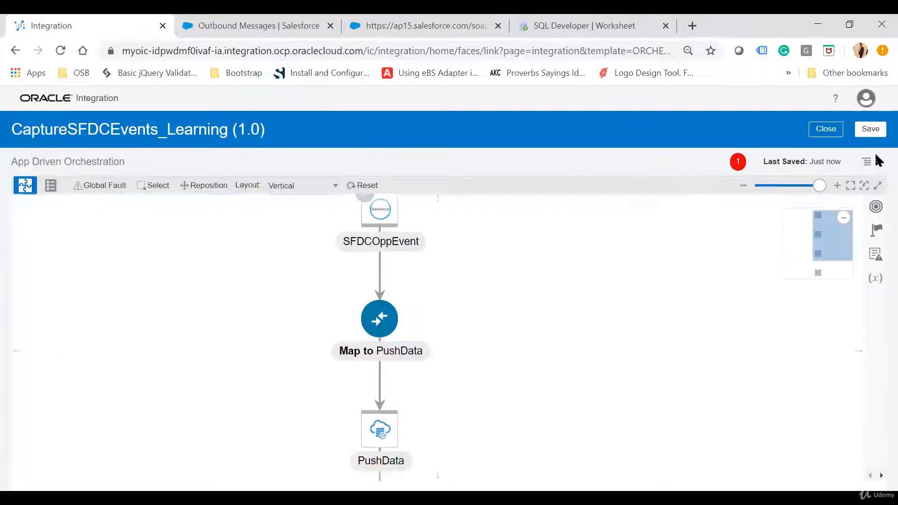
pyautogui.click(871, 130)
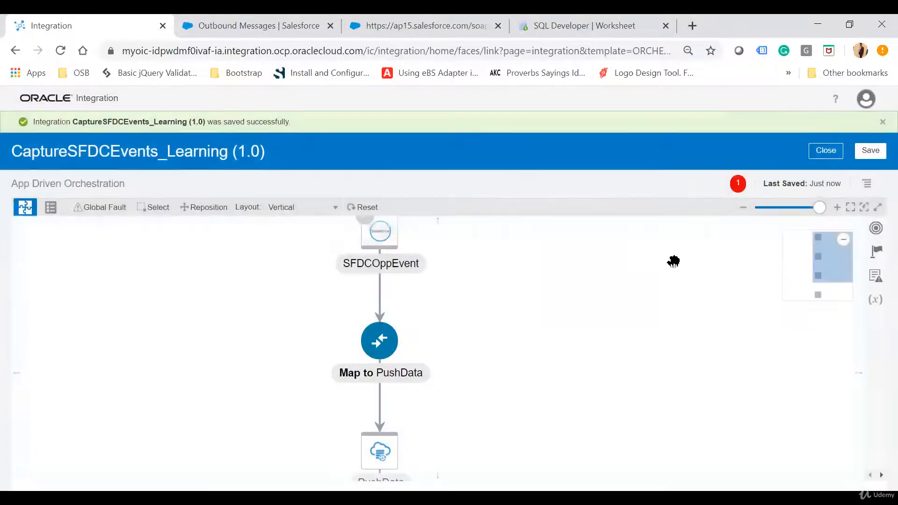
# Assign OrganizationId as the primary business identifier for tracking, then save and close the integration.
pyautogui.moveTo(674, 261); pyautogui.dragTo(638, 365)
pyautogui.click(868, 187)
pyautogui.click(810, 203)
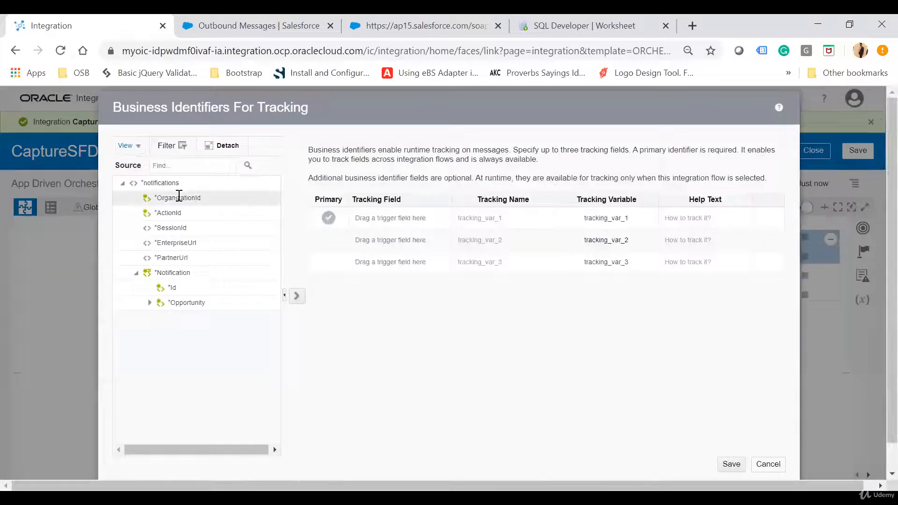
pyautogui.click(177, 199)
pyautogui.moveTo(177, 199); pyautogui.dragTo(394, 217)
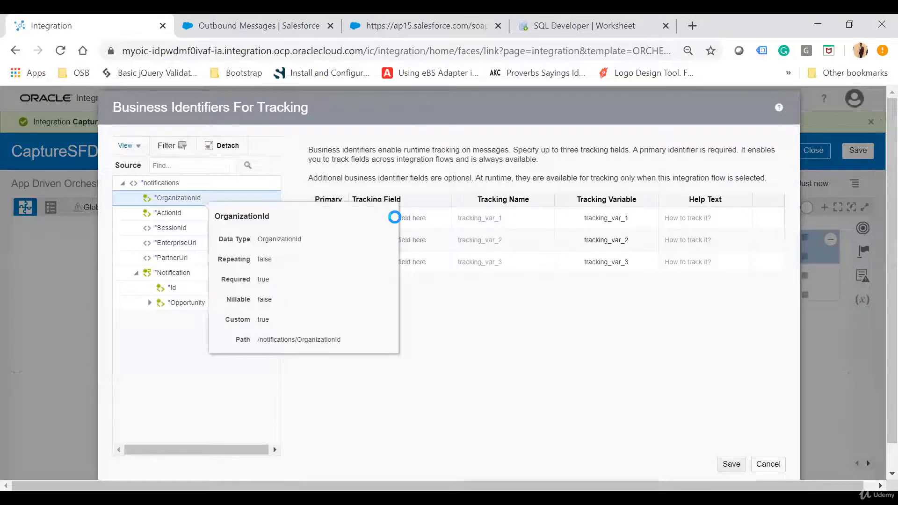
pyautogui.click(734, 466)
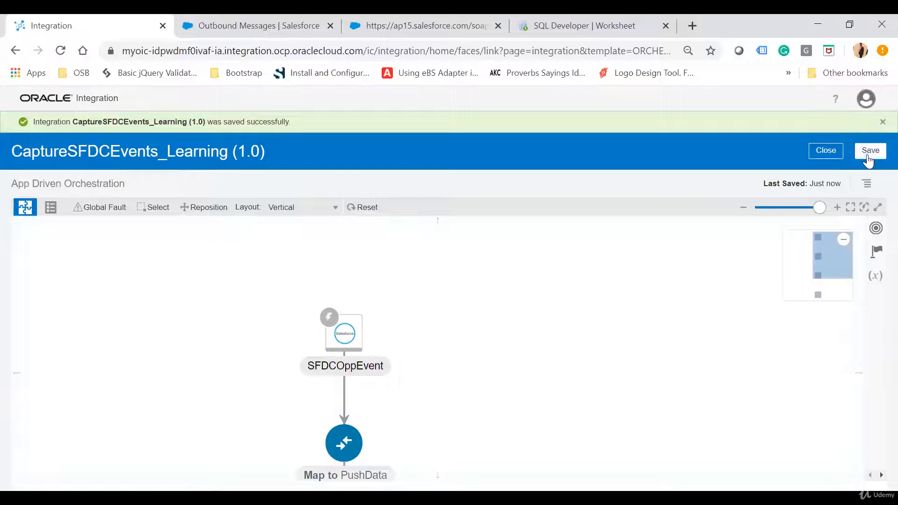
pyautogui.click(868, 155)
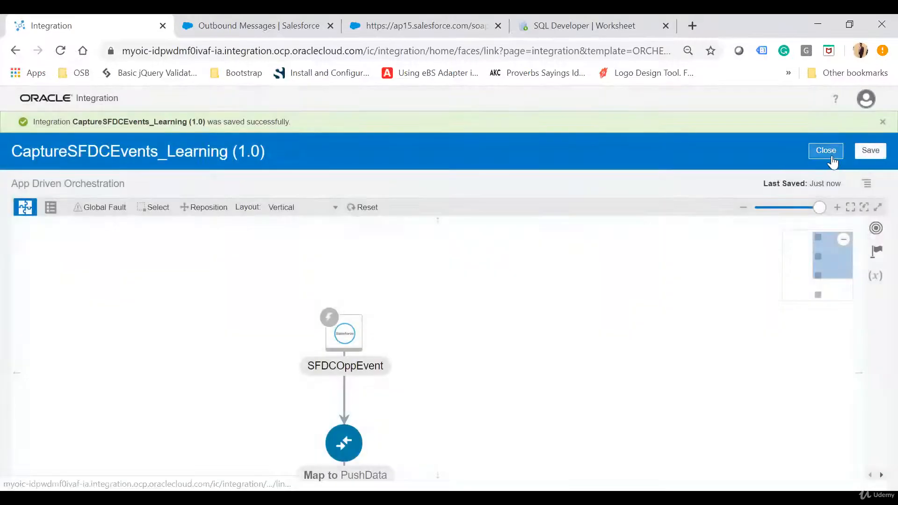
pyautogui.click(826, 154)
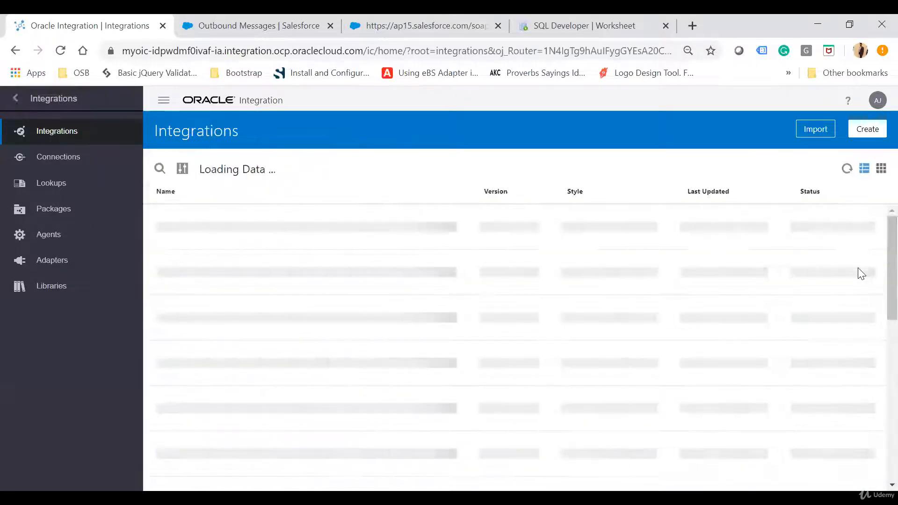
# Activate the CaptureSFDCEvents_Learning integration with tracing enabled and the payload included.
pyautogui.moveTo(793, 233)
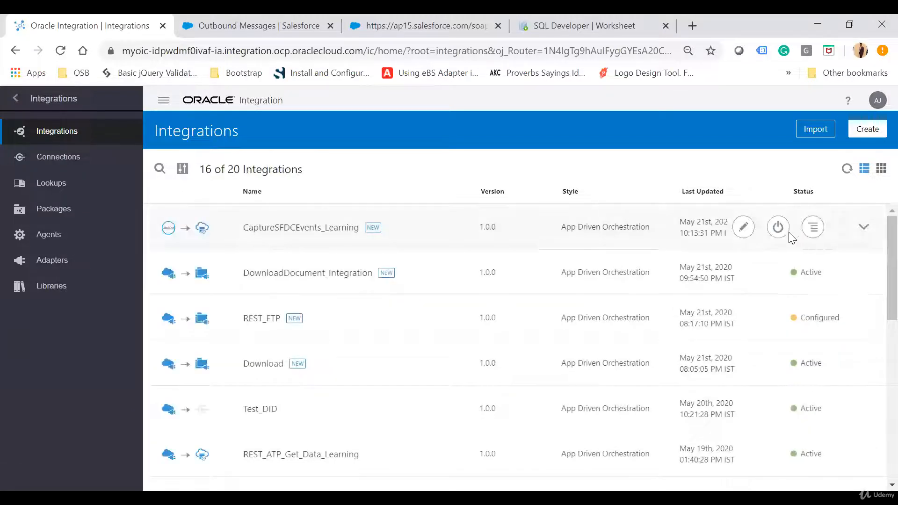
pyautogui.click(779, 228)
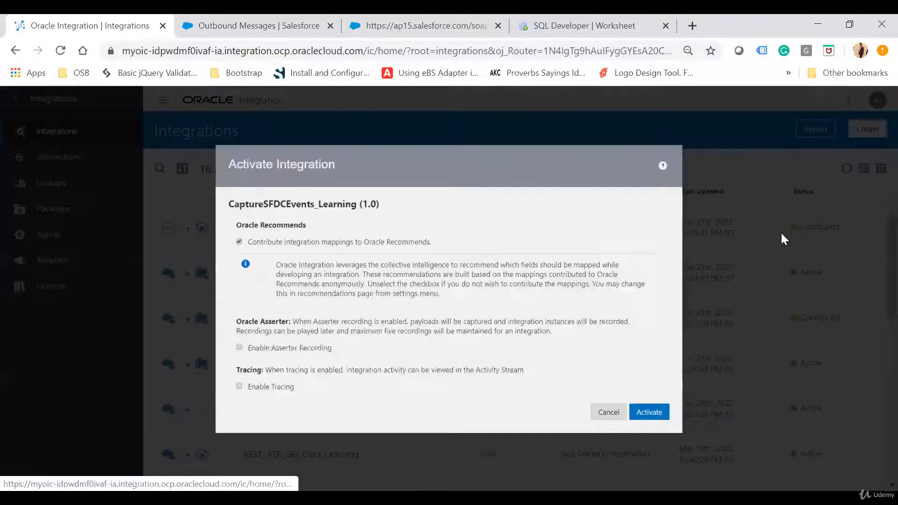
pyautogui.click(223, 395)
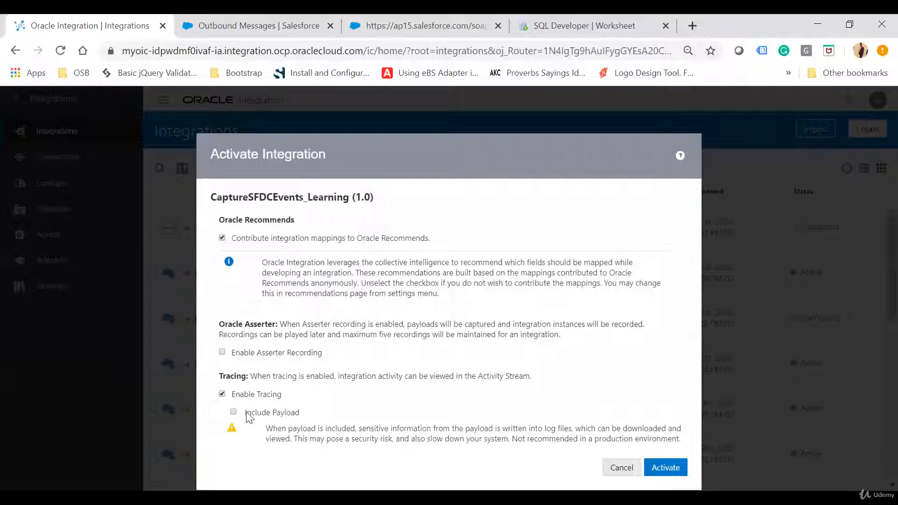
pyautogui.click(234, 413)
pyautogui.scroll(-1, 410, 371)
pyautogui.click(685, 470)
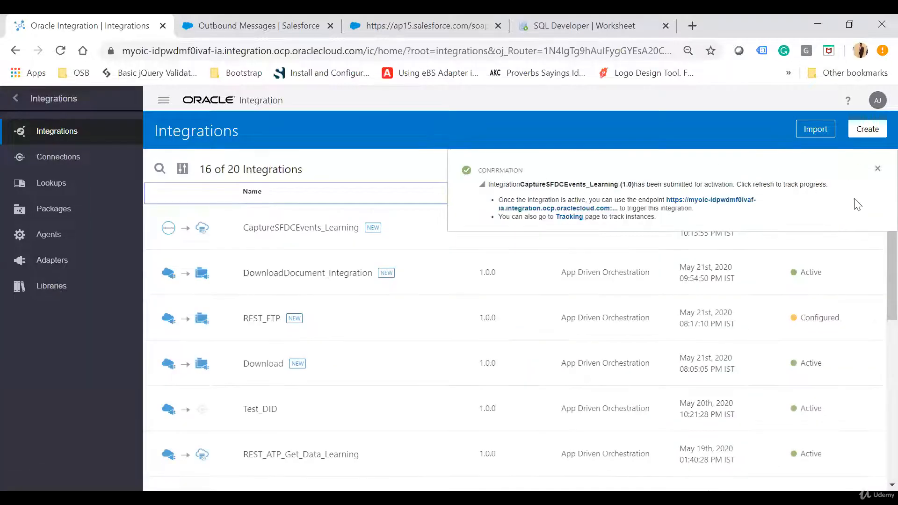
# Open the activated integration's endpoint link from the activation confirmation and inspect its full URL.
pyautogui.click(576, 209)
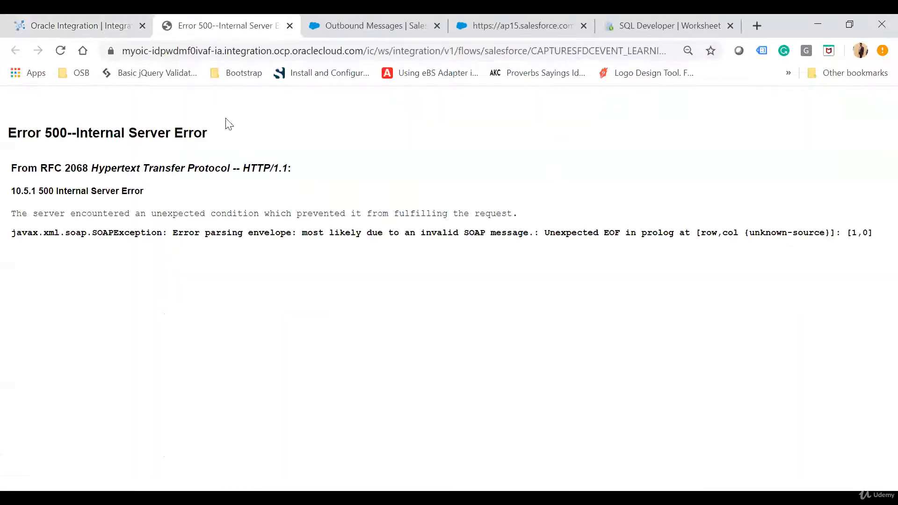
pyautogui.click(482, 55)
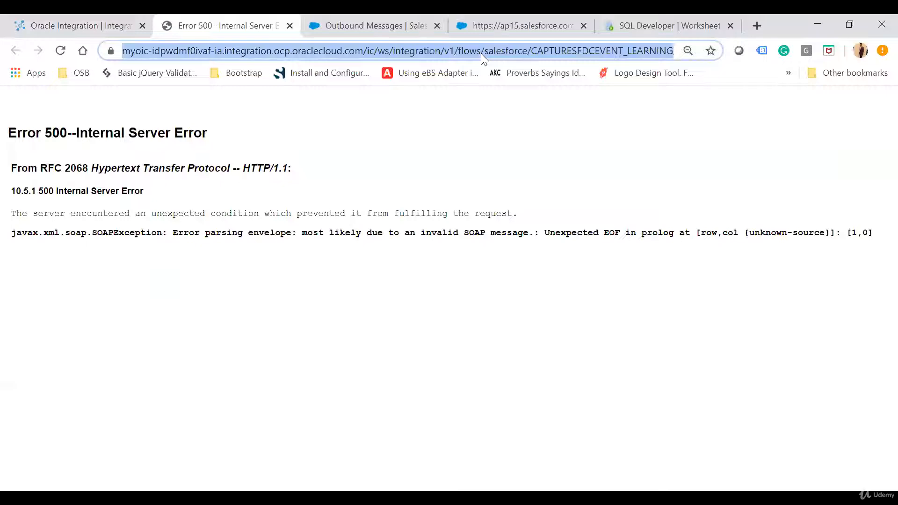
pyautogui.press('End')
# Show the run details of CaptureSFDCEvents_Learning, highlight its endpoint URL and dismiss the details.
pyautogui.click(44, 19)
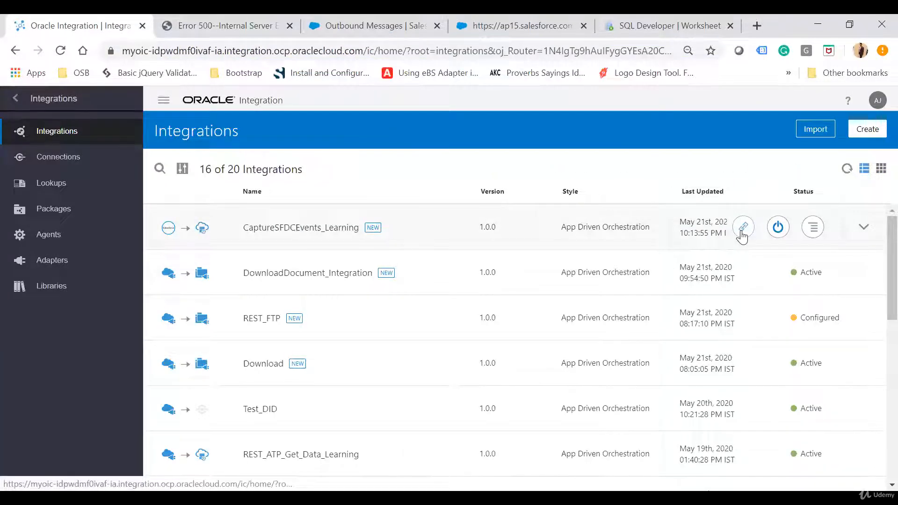
pyautogui.click(743, 229)
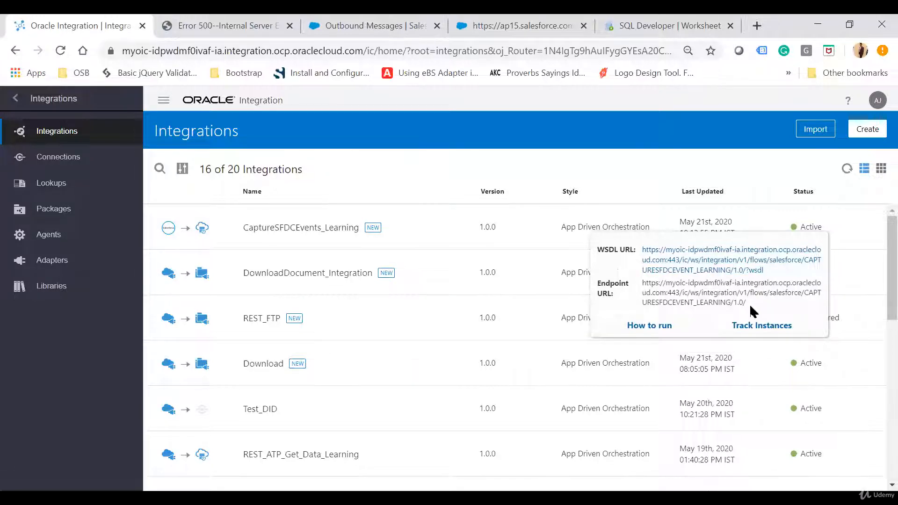
pyautogui.moveTo(745, 303); pyautogui.dragTo(640, 287)
pyautogui.click(735, 304)
pyautogui.moveTo(753, 305); pyautogui.dragTo(644, 289)
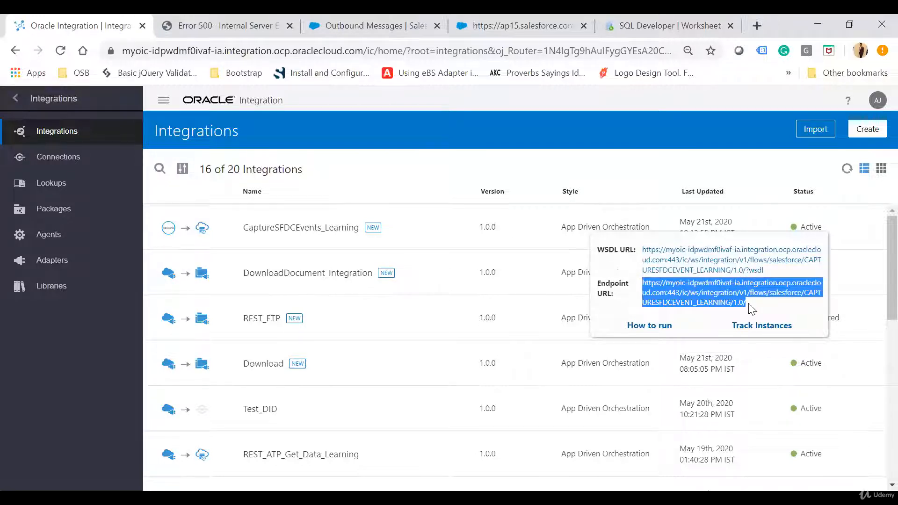
pyautogui.press('Escape')
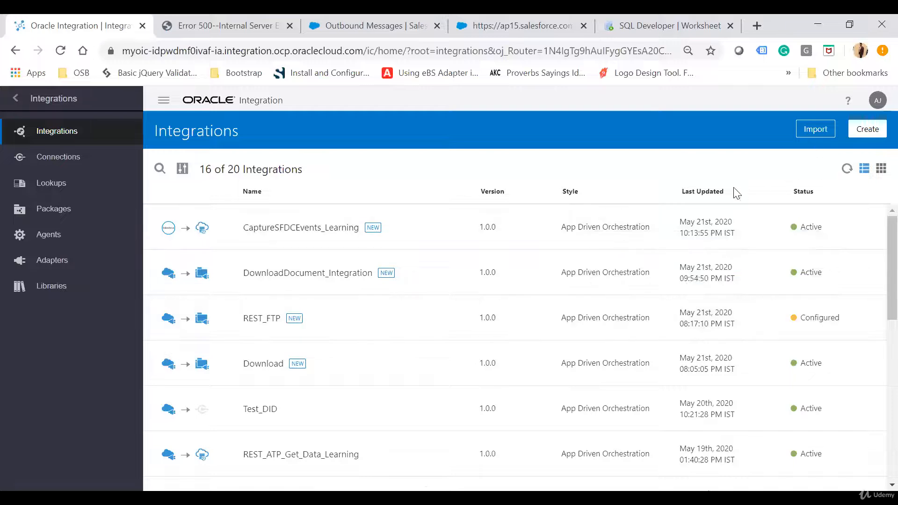
# Copy the opened CAPTURESFDCEVENT_LEARNING/1.0/ URL, set it as the Endpoint URL of the OppOutbound message in Salesforce and save.
pyautogui.click(236, 20)
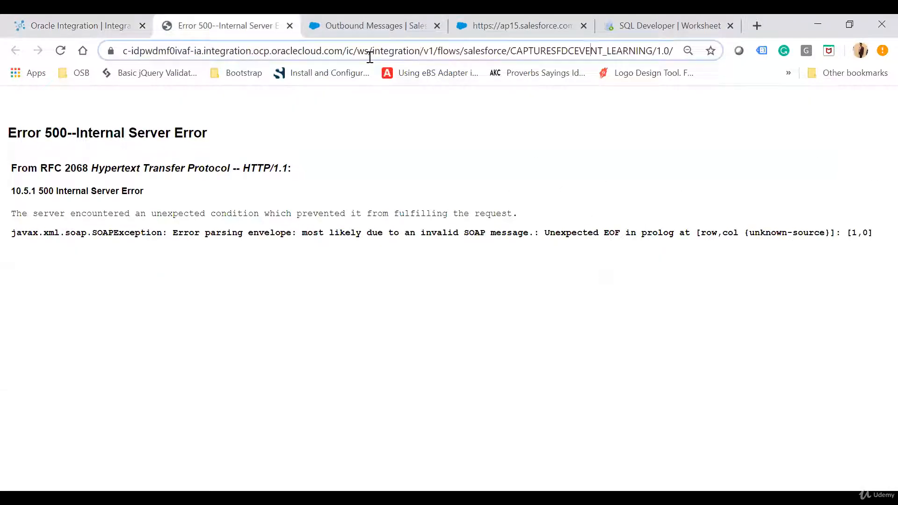
pyautogui.click(371, 57)
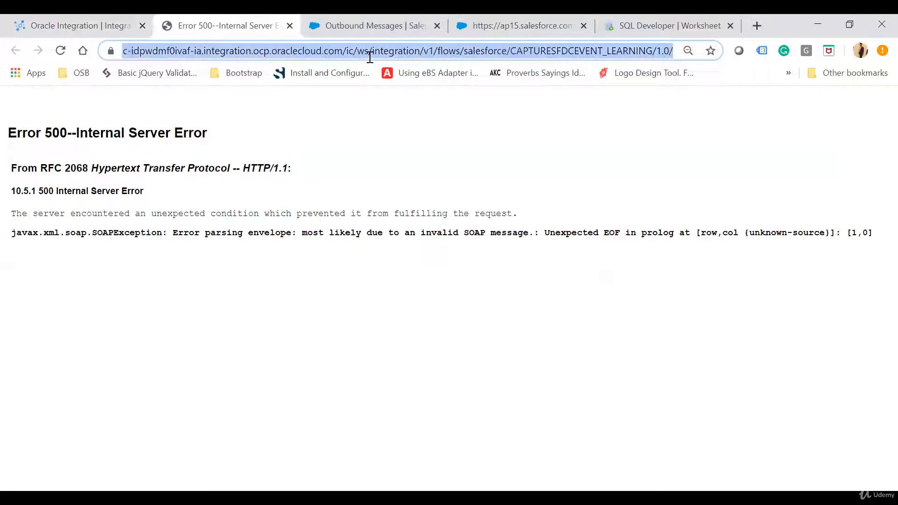
pyautogui.click(391, 17)
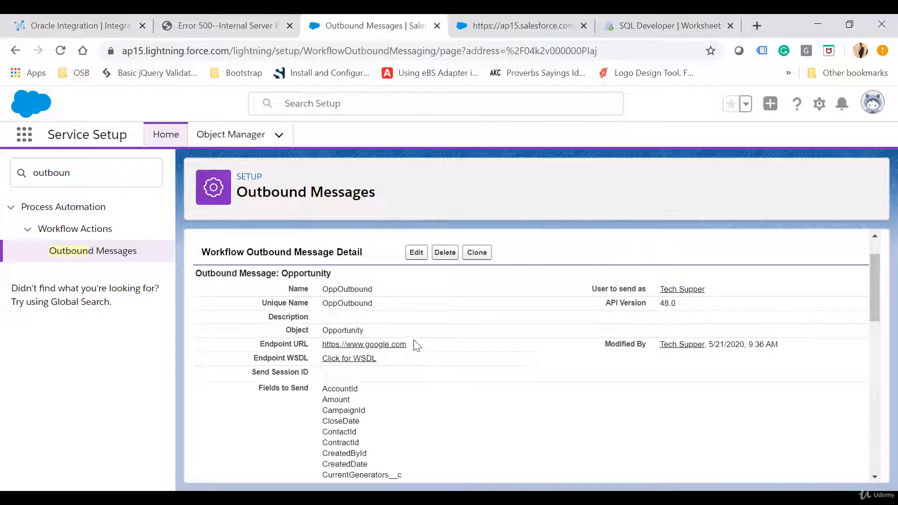
pyautogui.click(412, 253)
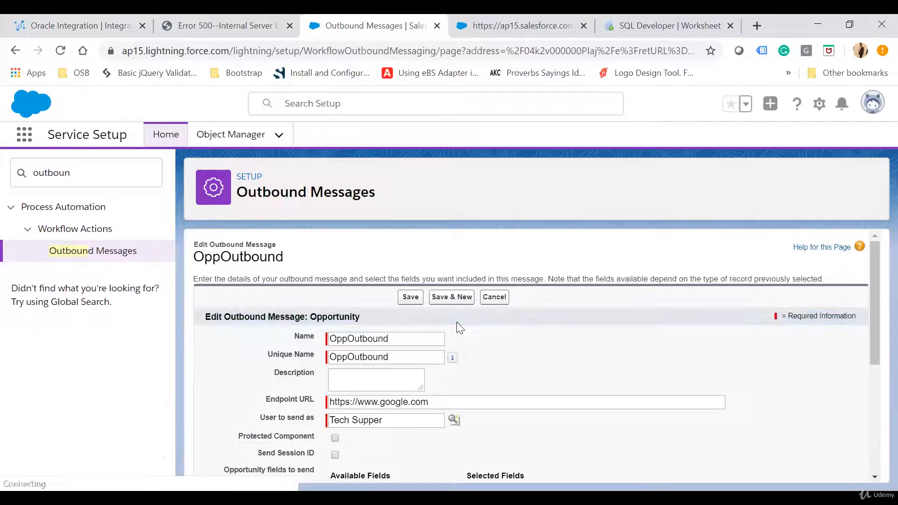
pyautogui.tripleClick(452, 404)
pyautogui.hotkey('ctrl', 'v')
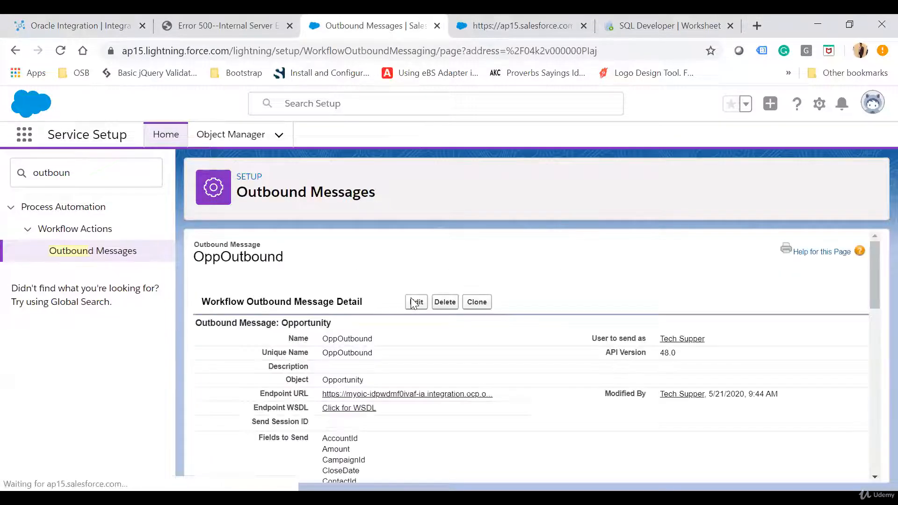
# Search Salesforce Setup for "workfl" and open the Workflow Rules page.
pyautogui.click(89, 180)
pyautogui.hotkey('ctrl', 'a')
pyautogui.write('wor')
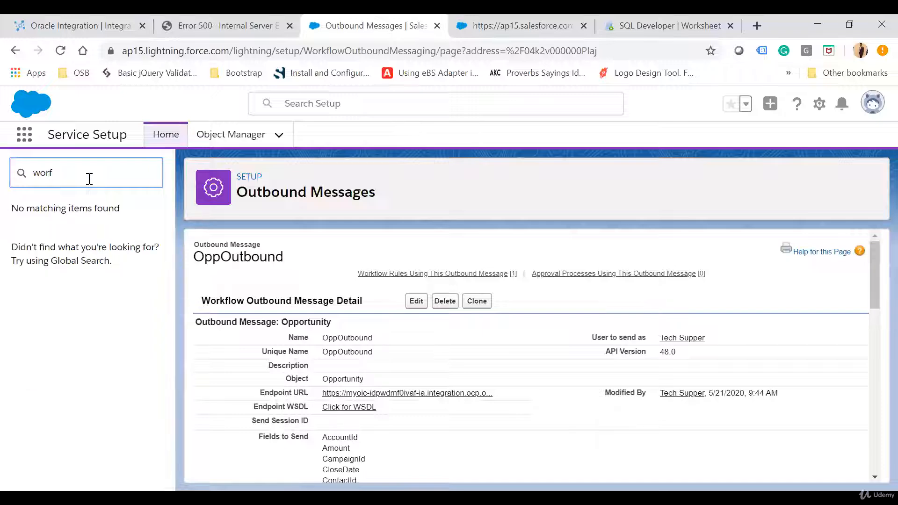
pyautogui.write('kfl')
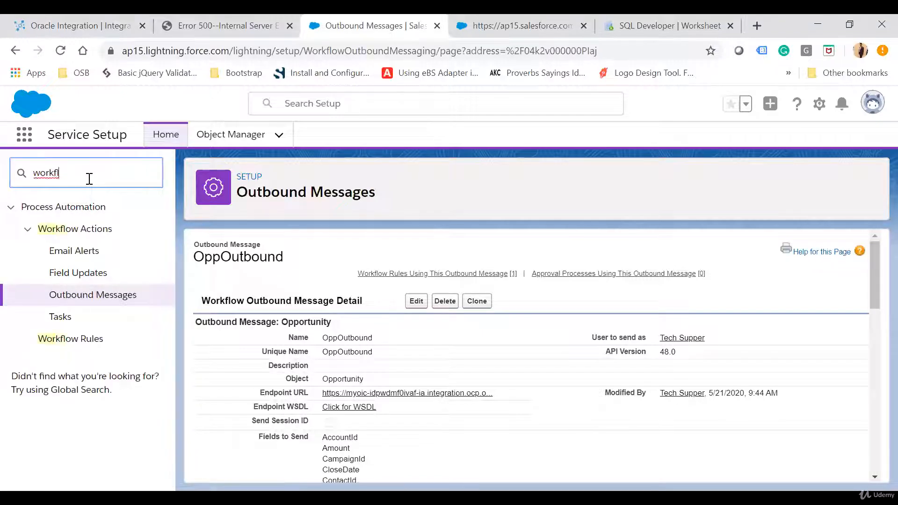
pyautogui.click(75, 339)
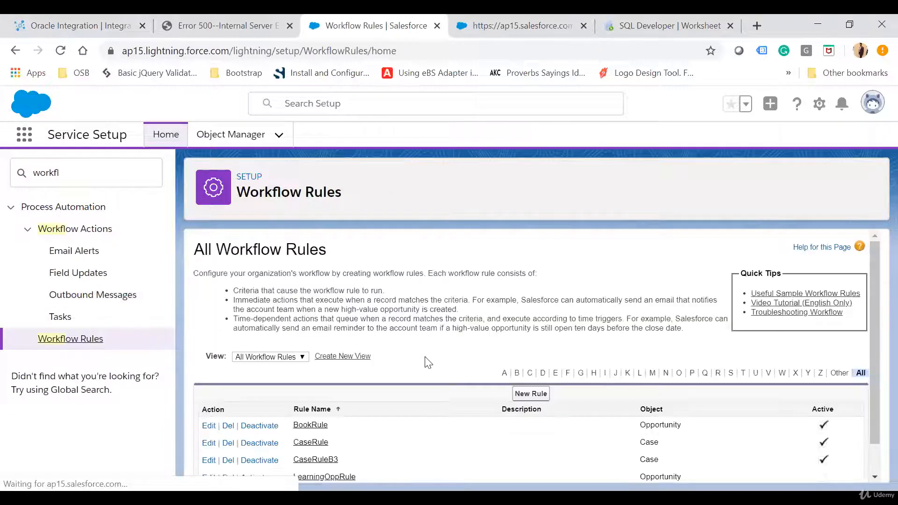
# Activate the LearningOppRule workflow rule for the Opportunity object.
pyautogui.scroll(-1, 426, 361)
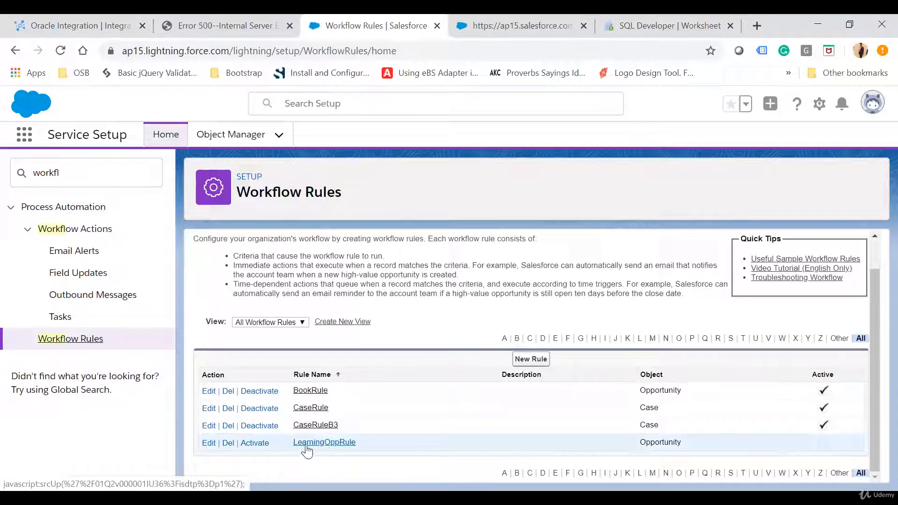
pyautogui.click(256, 444)
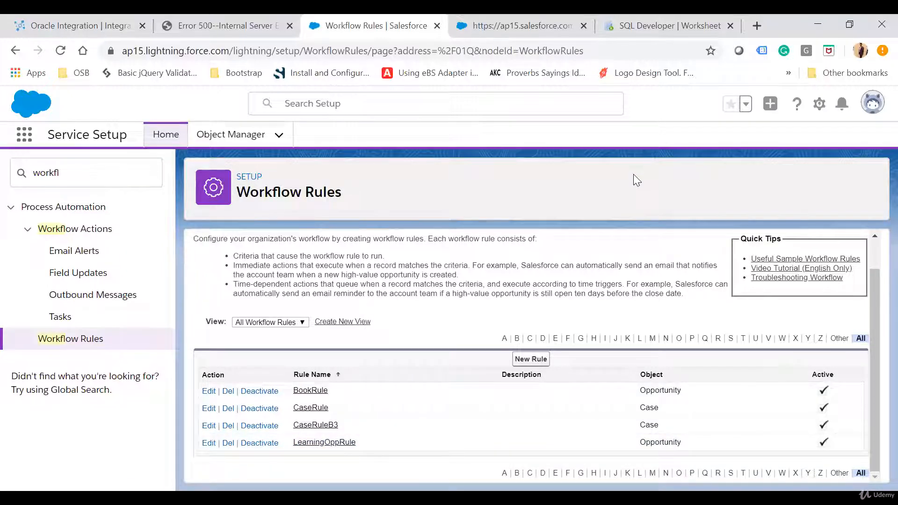
# Leave Setup by switching to Salesforce Classic and back to Lightning Experience, and open a new opportunity form from the Sales app.
pyautogui.click(879, 107)
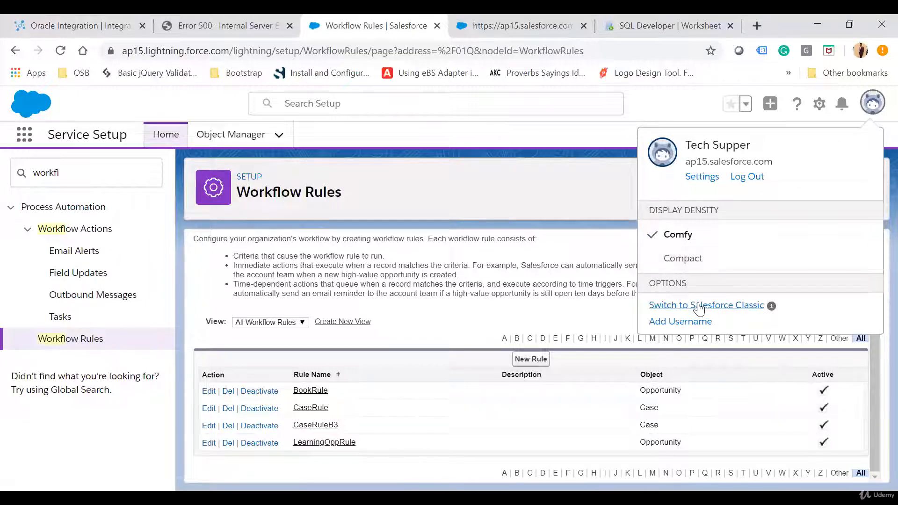
pyautogui.click(700, 306)
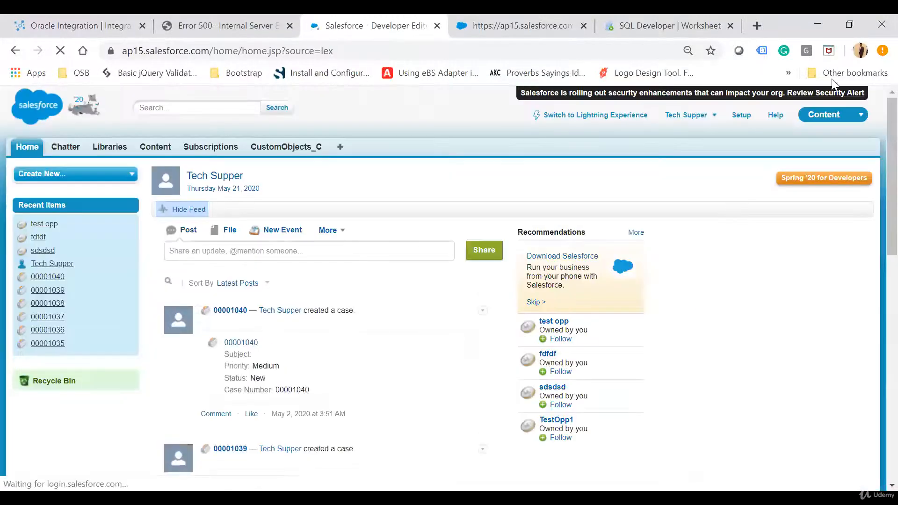
pyautogui.click(611, 117)
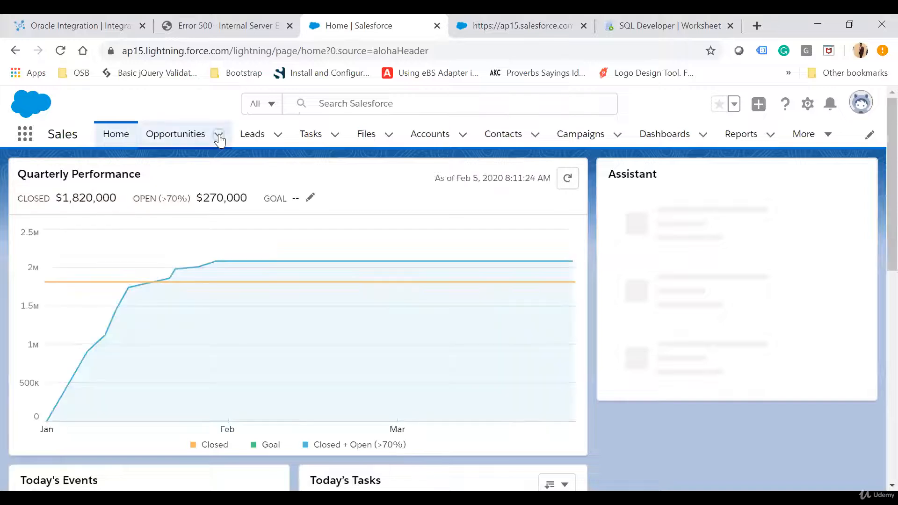
pyautogui.click(219, 135)
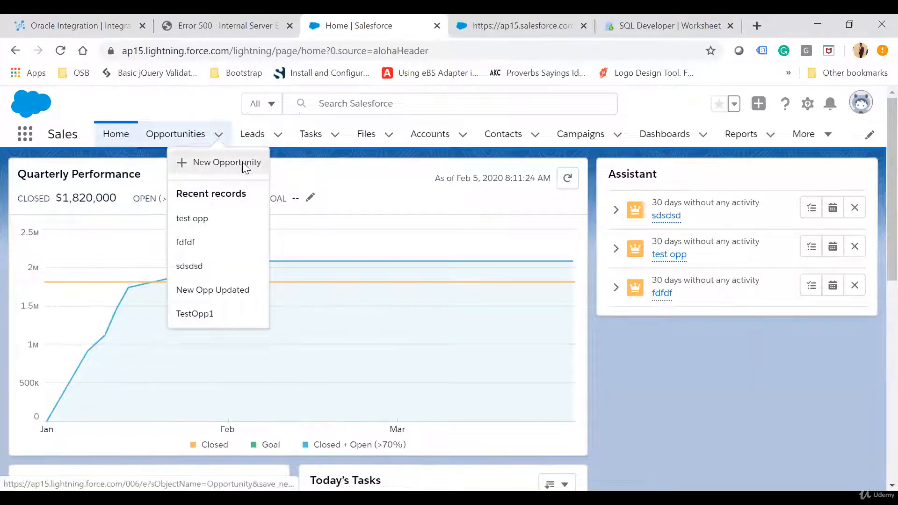
pyautogui.click(226, 163)
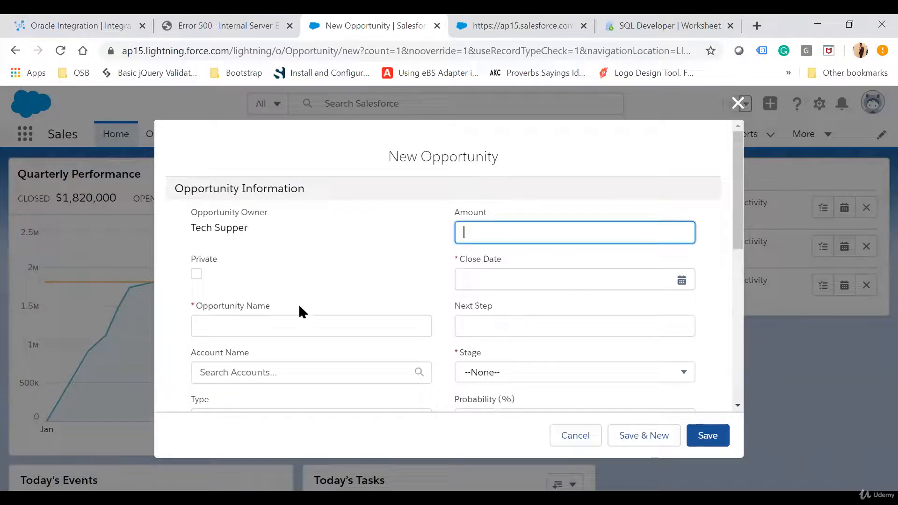
# Name the new opportunity "My Learning Opp" and set its amount to 100.
pyautogui.click(270, 326)
pyautogui.write('M')
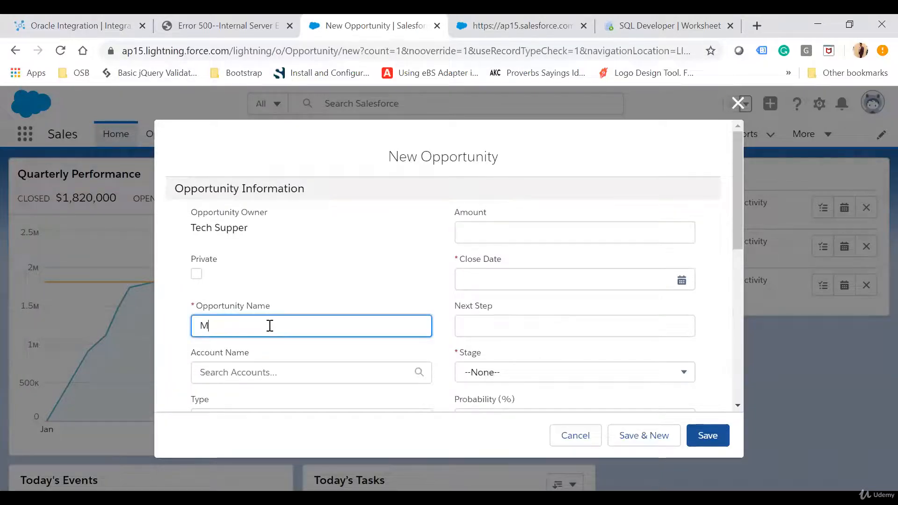
pyautogui.write('y Learning Opp')
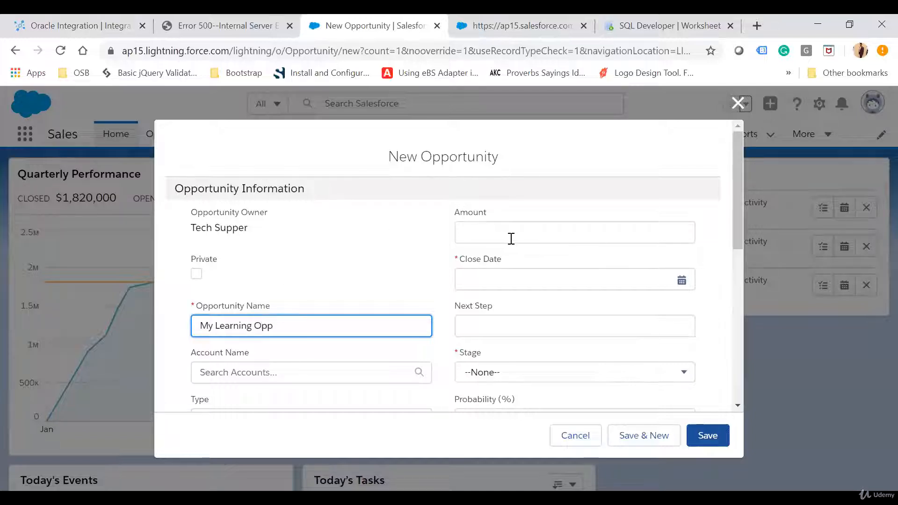
pyautogui.click(524, 235)
pyautogui.write('100')
pyautogui.press('Tab')
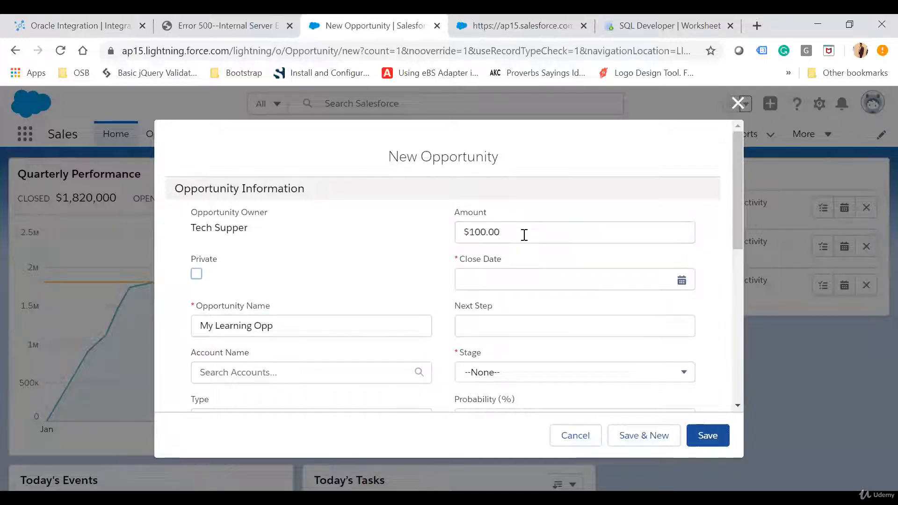
# Set the opportunity's close date to 5/22/2020 and its stage to Prospecting, and save the record.
pyautogui.click(683, 285)
pyautogui.click(610, 311)
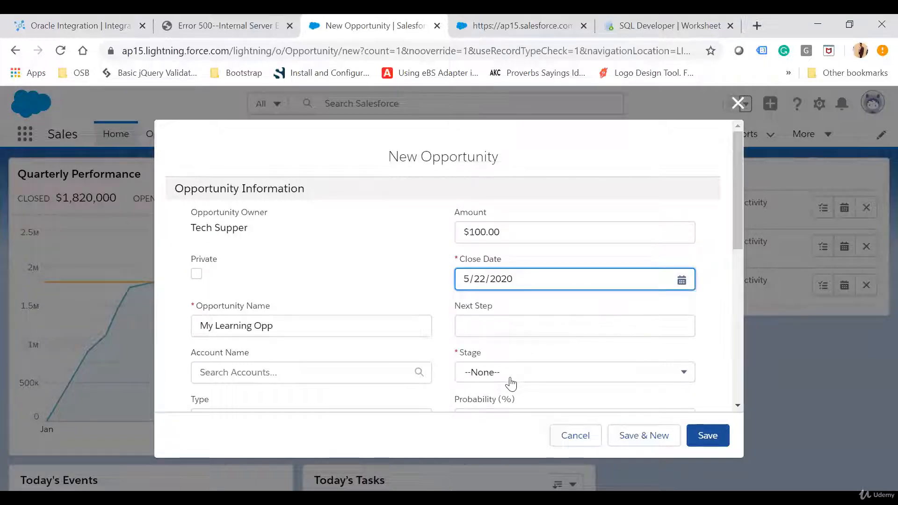
pyautogui.click(512, 382)
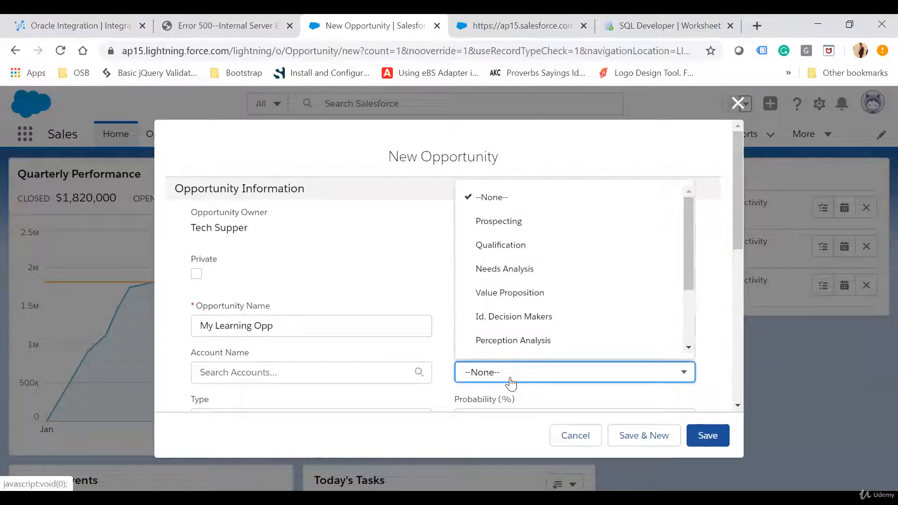
pyautogui.click(500, 223)
pyautogui.scroll(-2, 338, 281)
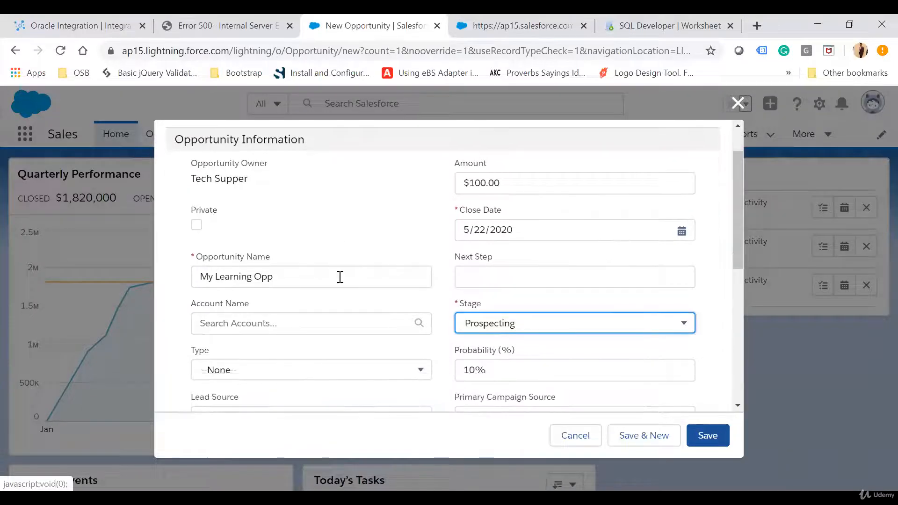
pyautogui.scroll(2, 338, 277)
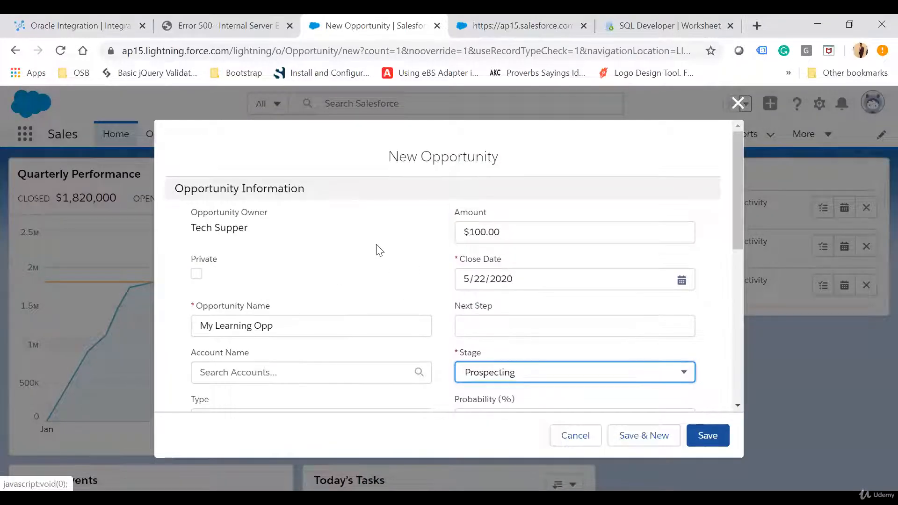
pyautogui.click(707, 435)
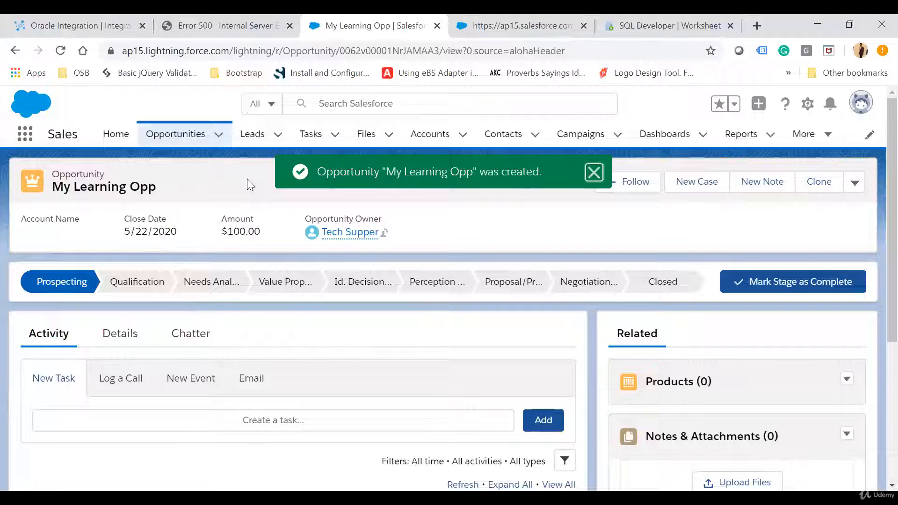
# Switch to Oracle Integration, open integration monitoring and list the received instances of CaptureSFDCEvents_Learning.
pyautogui.click(99, 29)
pyautogui.click(13, 99)
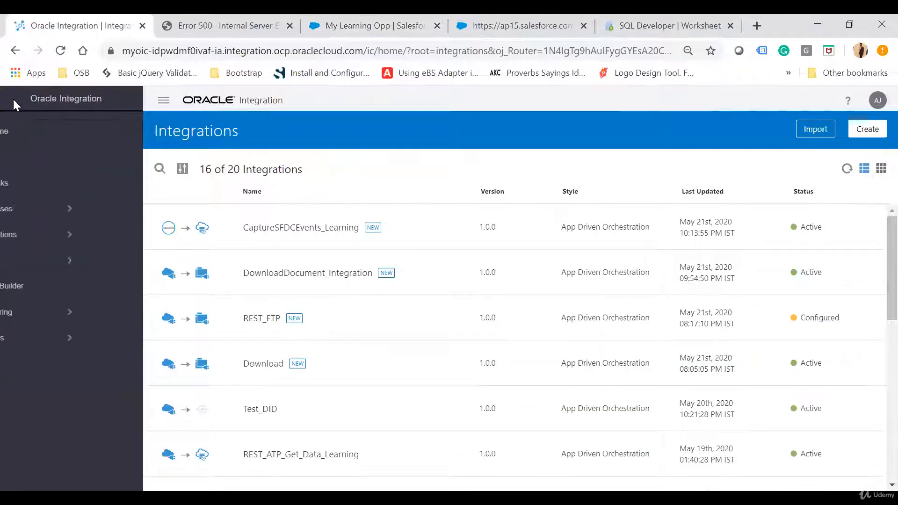
pyautogui.click(66, 311)
pyautogui.click(65, 158)
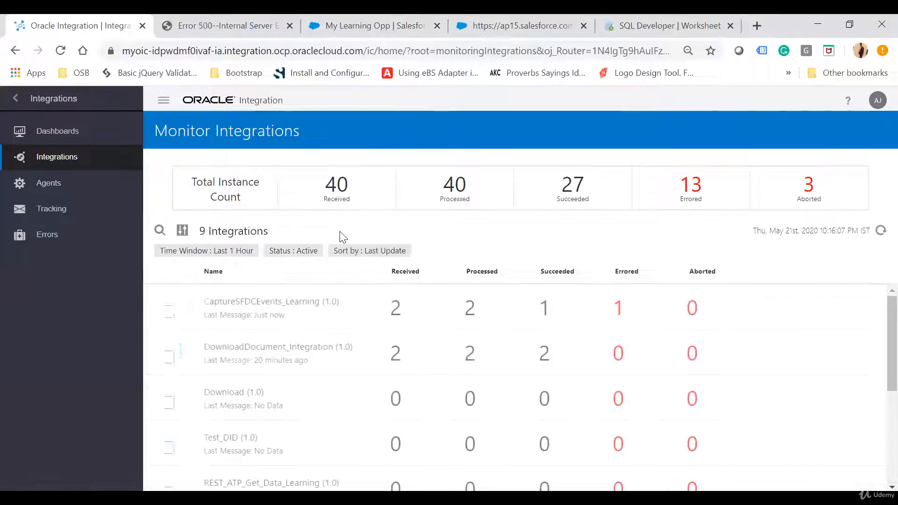
pyautogui.click(397, 312)
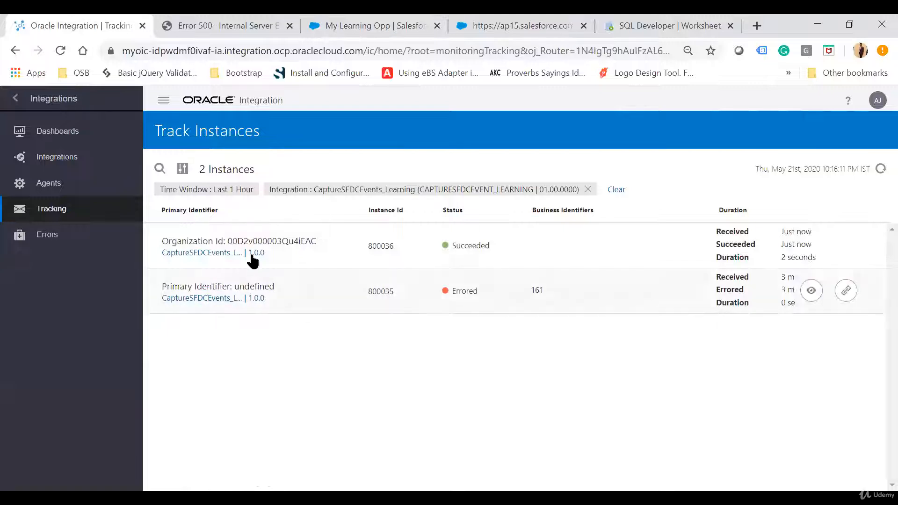
# Open the most recent CaptureSFDCEvents_Learning instance and show its activity stream.
pyautogui.click(236, 241)
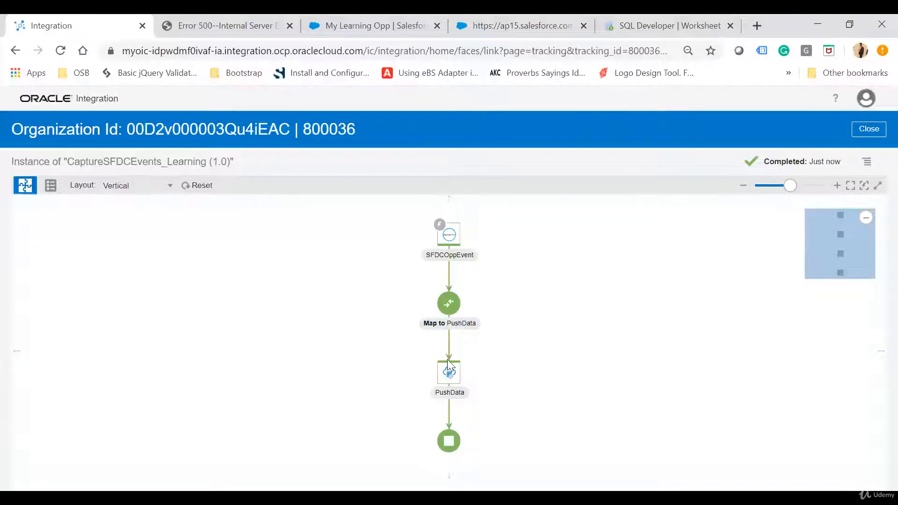
pyautogui.click(866, 164)
pyautogui.click(819, 229)
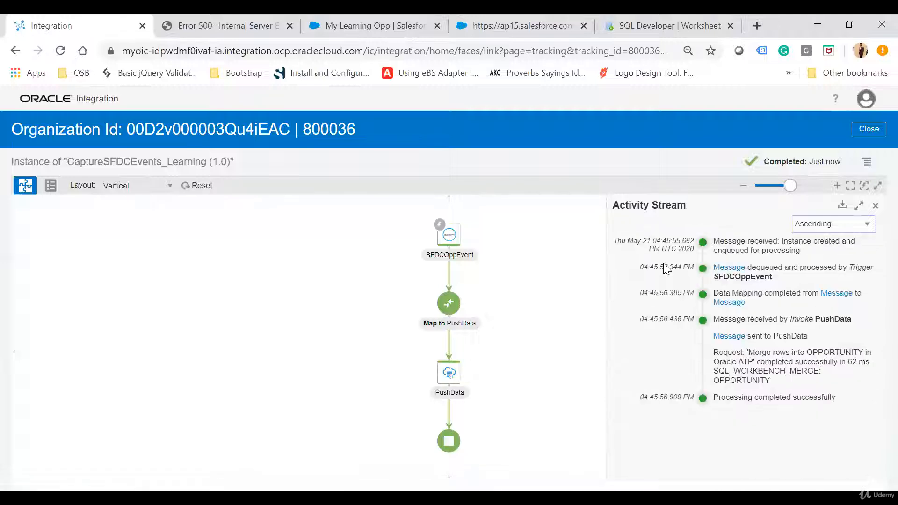
# Expand the message processed by the SFDCOppEvent trigger and examine the opportunity fields in its payload, including name, amount, close date and stage.
pyautogui.click(729, 268)
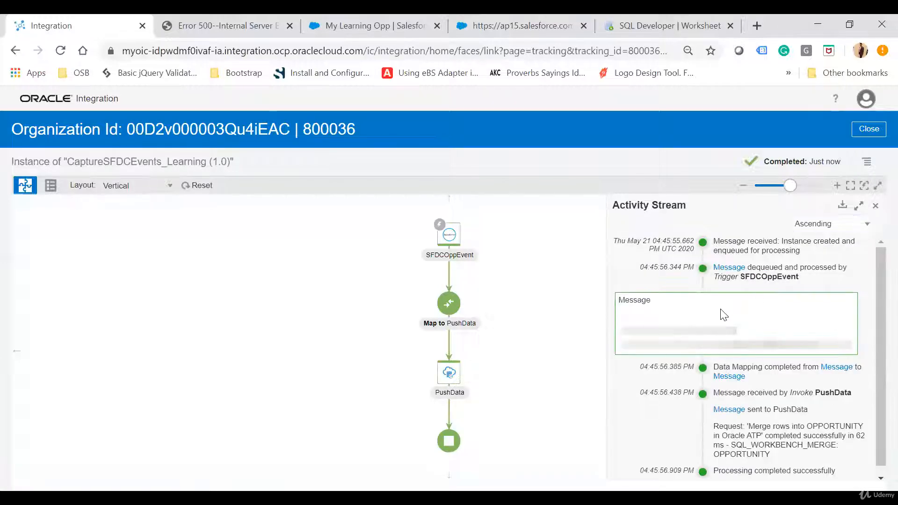
pyautogui.scroll(-10, 703, 385)
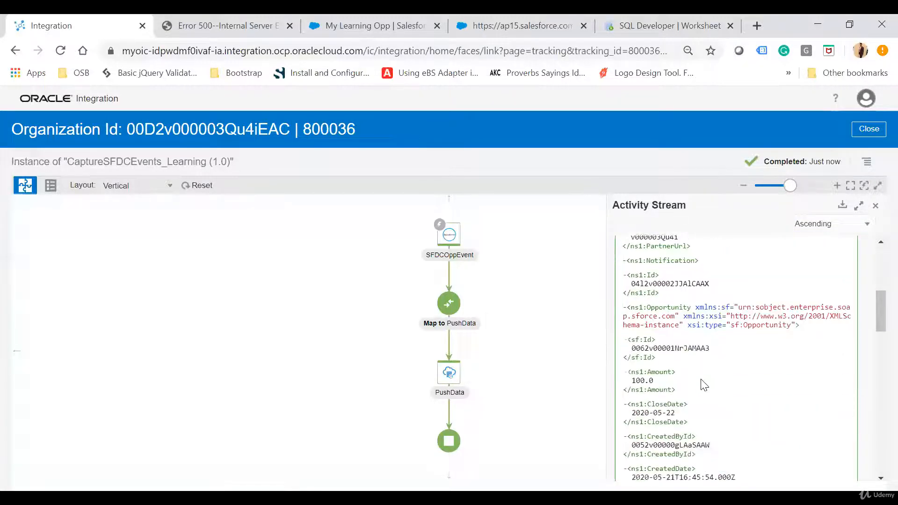
pyautogui.scroll(-10, 703, 384)
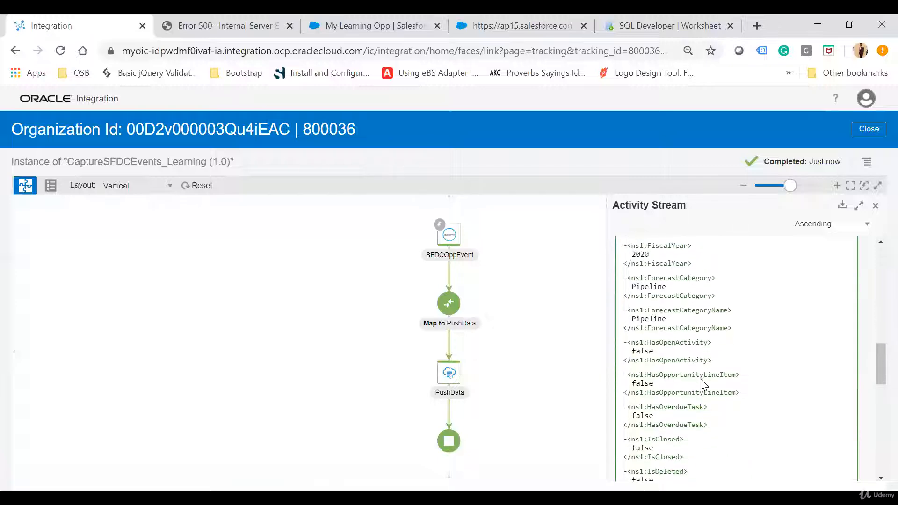
pyautogui.scroll(-6, 700, 384)
pyautogui.scroll(4, 701, 383)
pyautogui.scroll(2, 700, 384)
pyautogui.scroll(-2, 655, 375)
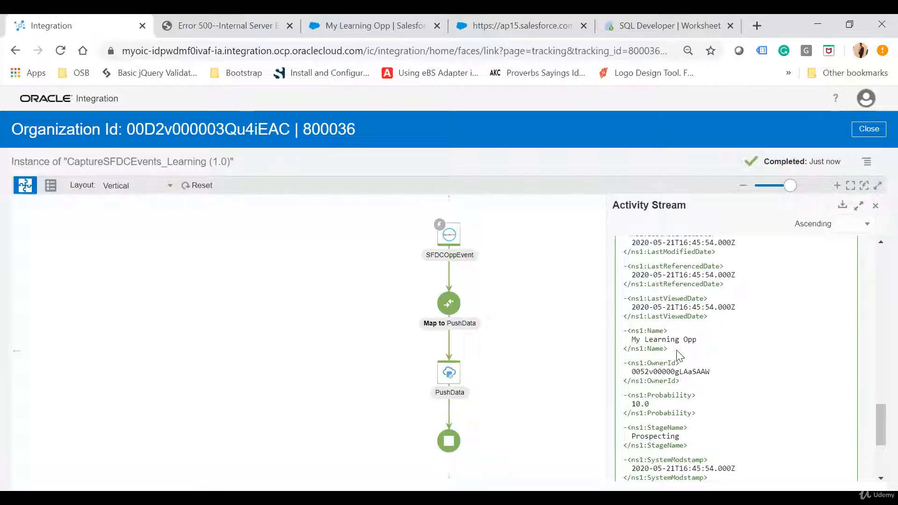
pyautogui.scroll(-1, 679, 357)
pyautogui.scroll(-1, 692, 388)
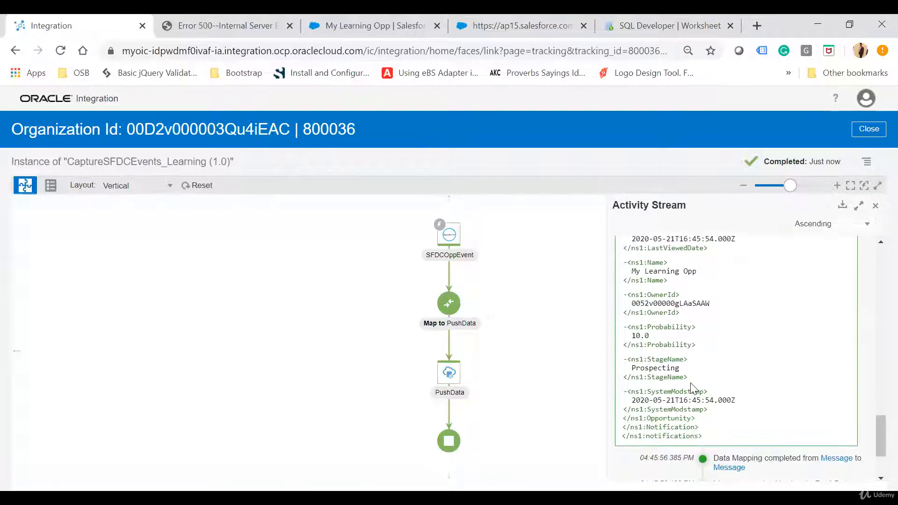
pyautogui.scroll(8, 721, 382)
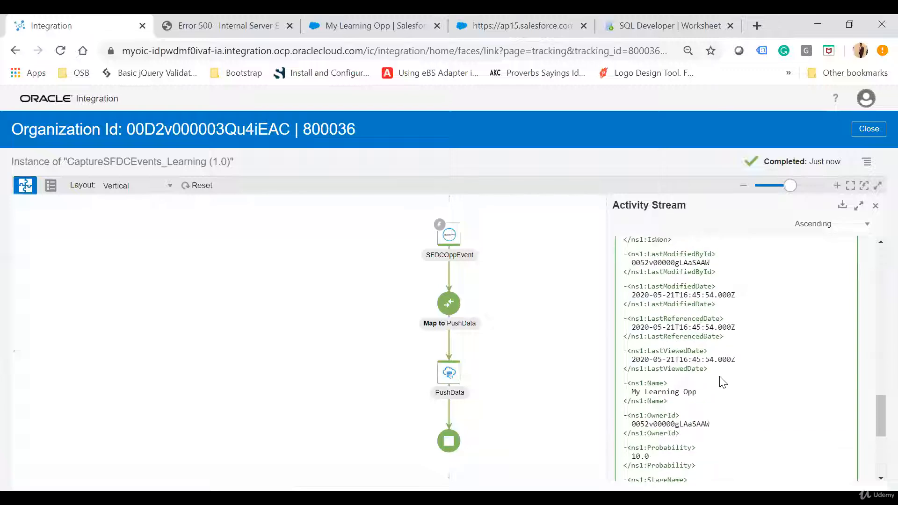
pyautogui.scroll(5, 722, 382)
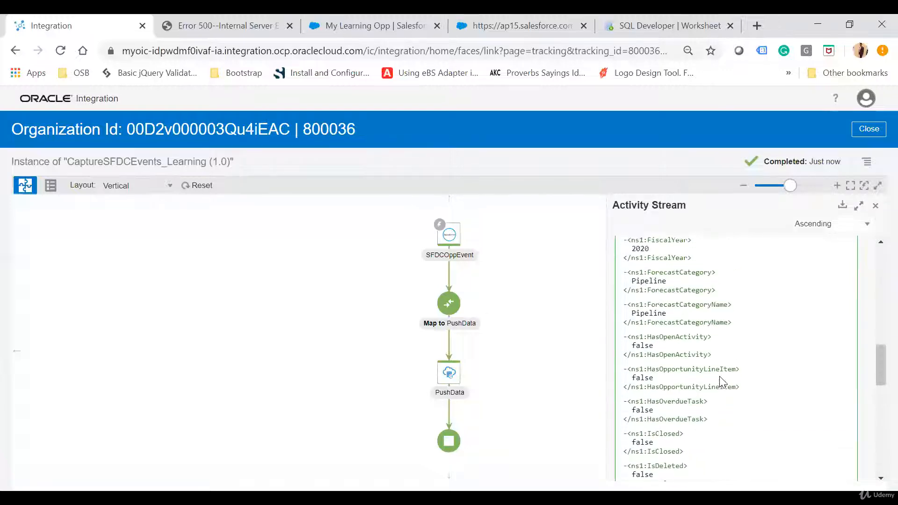
pyautogui.scroll(3, 720, 377)
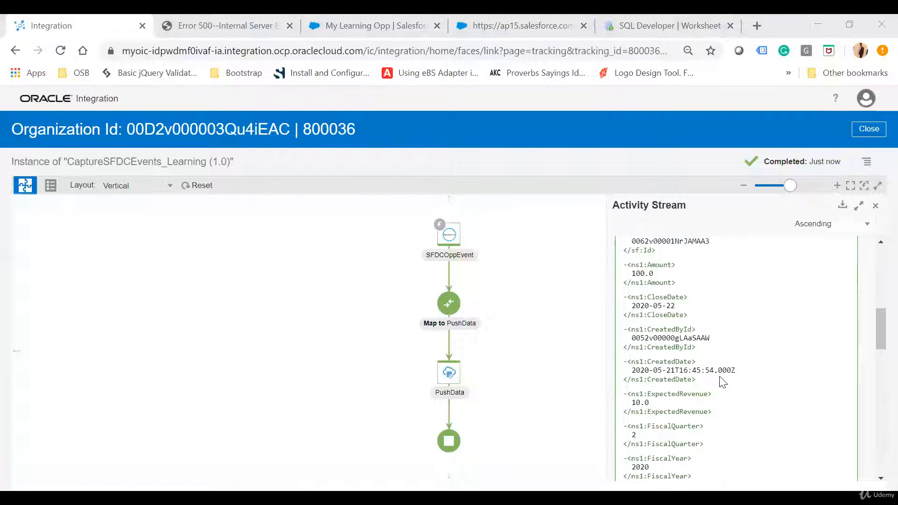
pyautogui.scroll(1, 703, 337)
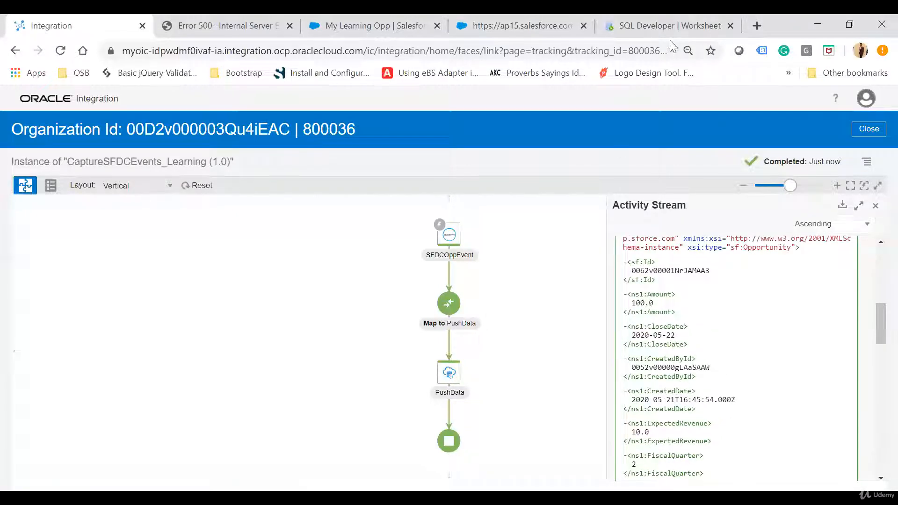
# Switch to the SQL Developer worksheet and run "select * from Opportunity;" to inspect the merged opportunity data.
pyautogui.click(674, 25)
pyautogui.click(355, 171)
pyautogui.write('select * from Opportunity;')
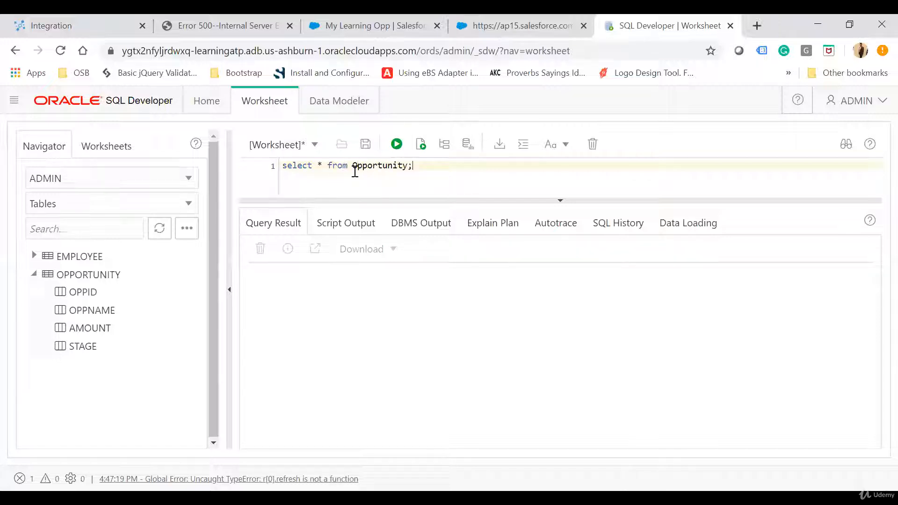
pyautogui.click(397, 145)
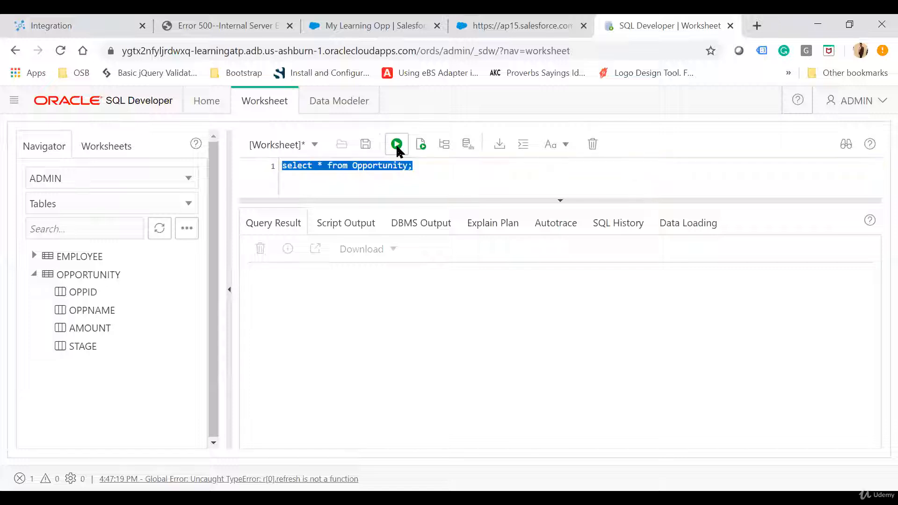
pyautogui.click(397, 145)
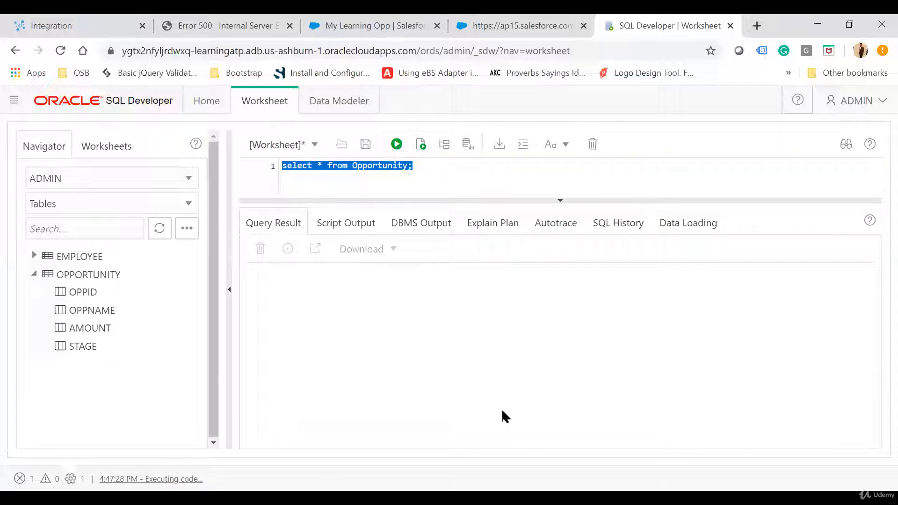
pyautogui.moveTo(330, 302)
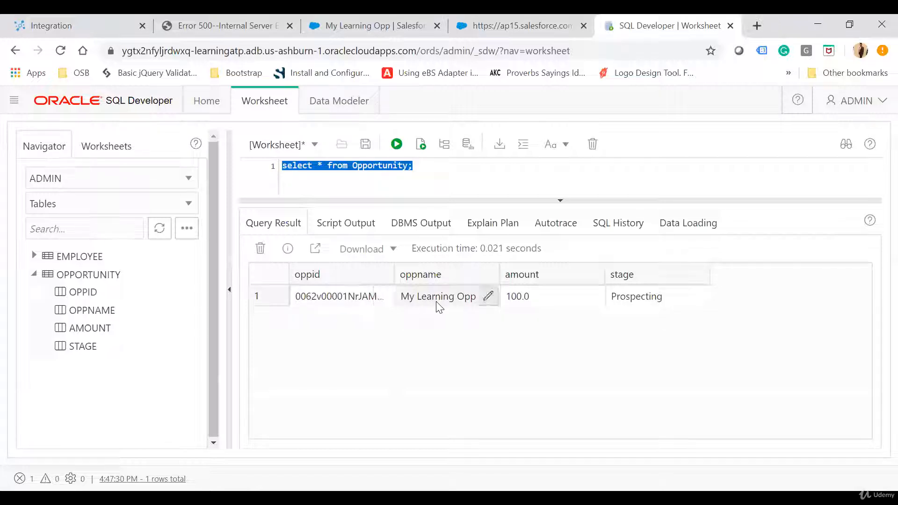